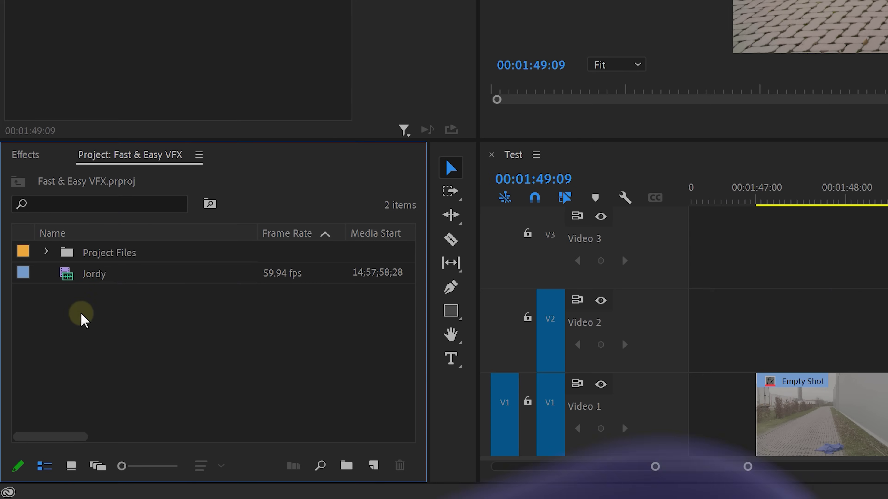
Place the Jordy clip on Video 2 and split it at 01:51:17, where the towel drops
{"action": "left_click_drag", "start_coordinate": [92, 284], "coordinate": [748, 325]}
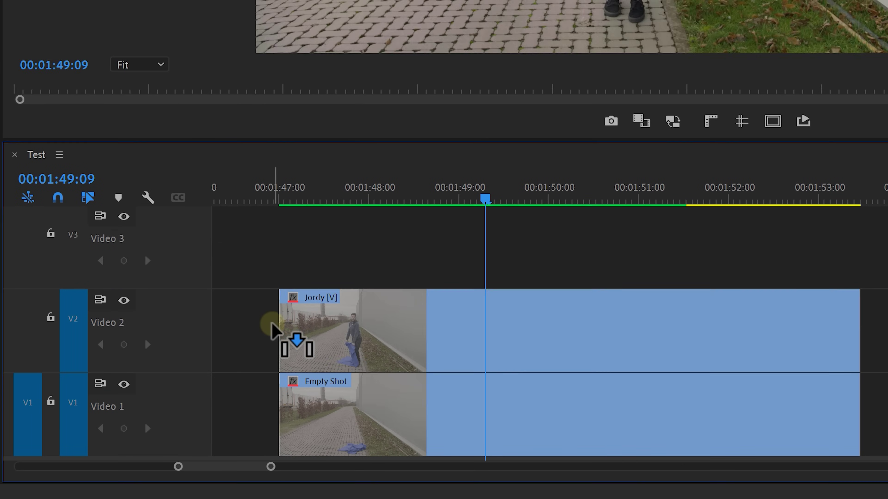
{"action": "left_click_drag", "start_coordinate": [272, 324], "coordinate": [273, 325]}
{"action": "left_click_drag", "start_coordinate": [485, 199], "coordinate": [621, 198]}
{"action": "left_click_drag", "start_coordinate": [511, 281], "coordinate": [561, 282]}
{"action": "key", "text": "c"}
{"action": "left_click", "coordinate": [569, 364]}
{"action": "key", "text": "v"}
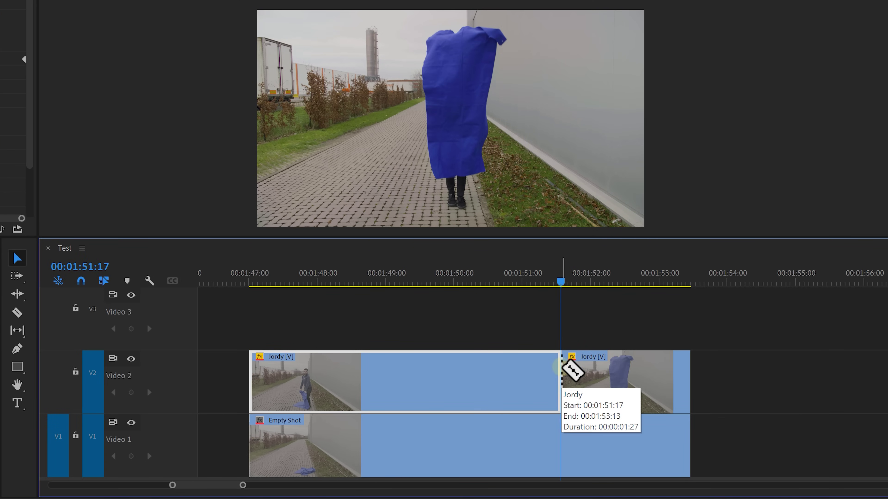
{"action": "left_click", "coordinate": [611, 381]}
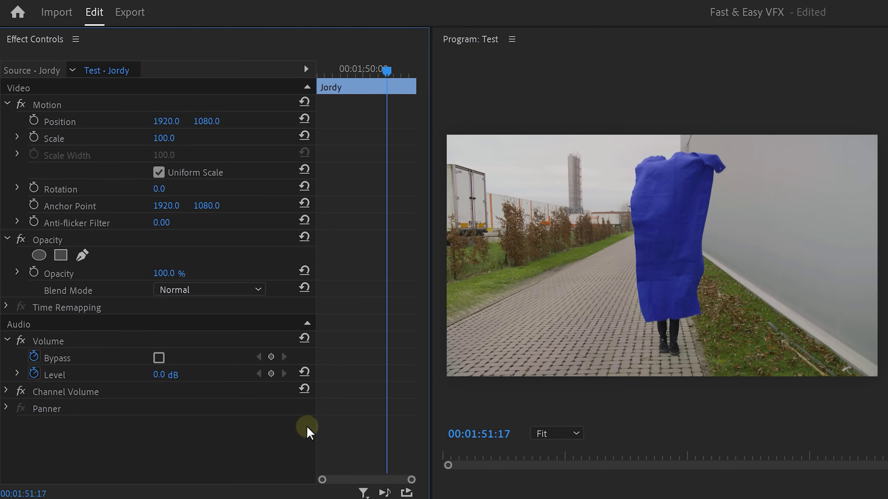
Draw a freeform mask on the right piece and keyframe Mask Path frame by frame to follow the falling towel
{"action": "left_click", "coordinate": [82, 257]}
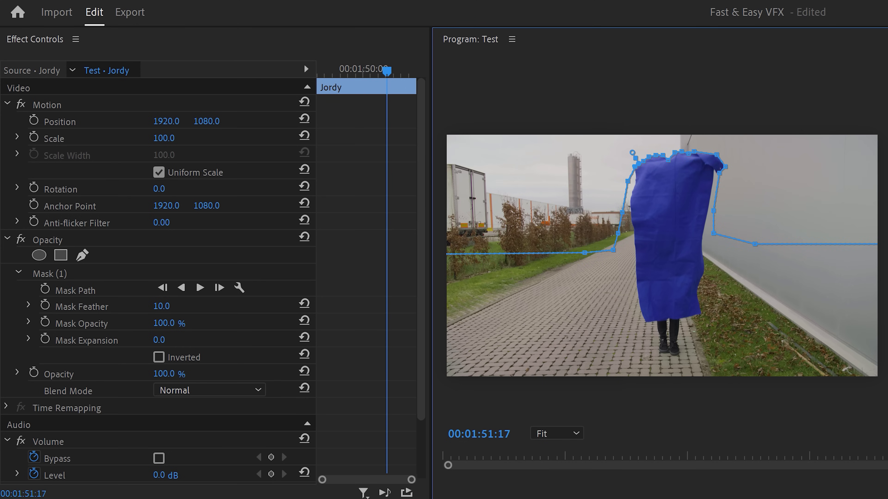
{"action": "left_click", "coordinate": [45, 290]}
{"action": "left_click", "coordinate": [111, 276]}
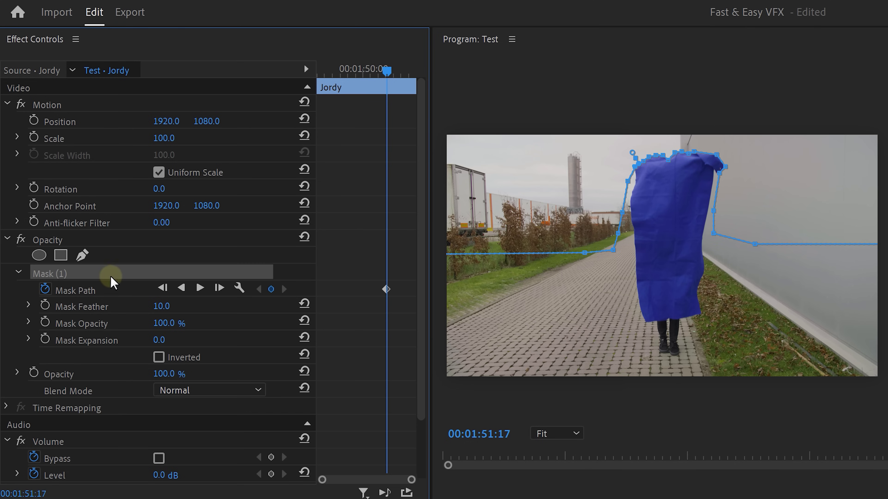
{"action": "left_click_drag", "start_coordinate": [645, 205], "coordinate": [643, 216]}
{"action": "key", "text": "Right"}
{"action": "key", "text": "Right"}
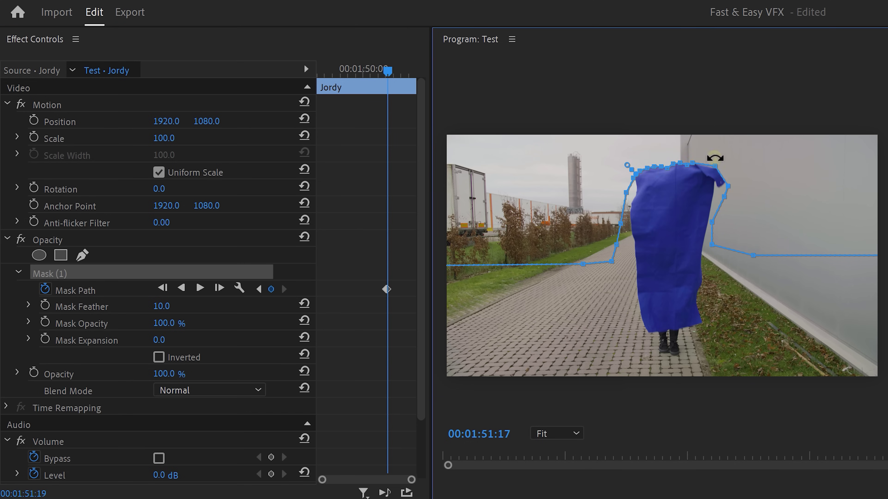
{"action": "key", "text": "Right"}
{"action": "key", "text": "Right"}
{"action": "left_click_drag", "start_coordinate": [674, 170], "coordinate": [675, 346]}
{"action": "key", "text": "Right"}
{"action": "key", "text": "Right"}
{"action": "key", "text": "Right"}
{"action": "key", "text": "Right"}
{"action": "key", "text": "Right"}
{"action": "key", "text": "Right"}
{"action": "key", "text": "Right"}
{"action": "key", "text": "Right"}
{"action": "key", "text": "Right"}
{"action": "key", "text": "Right"}
{"action": "key", "text": "Right"}
{"action": "key", "text": "Right"}
{"action": "key", "text": "Right"}
{"action": "key", "text": "Right"}
{"action": "key", "text": "Right"}
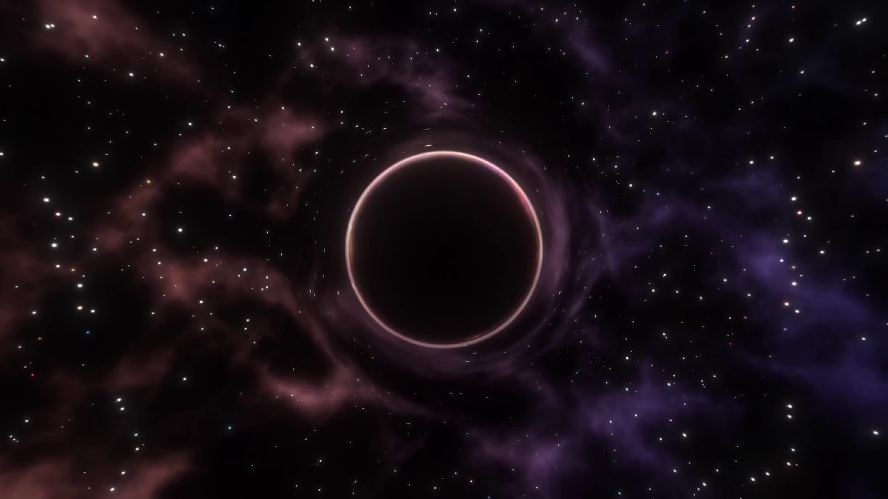
Place the Black hole clip on Video 3 at the playhead
{"action": "left_click", "coordinate": [107, 332]}
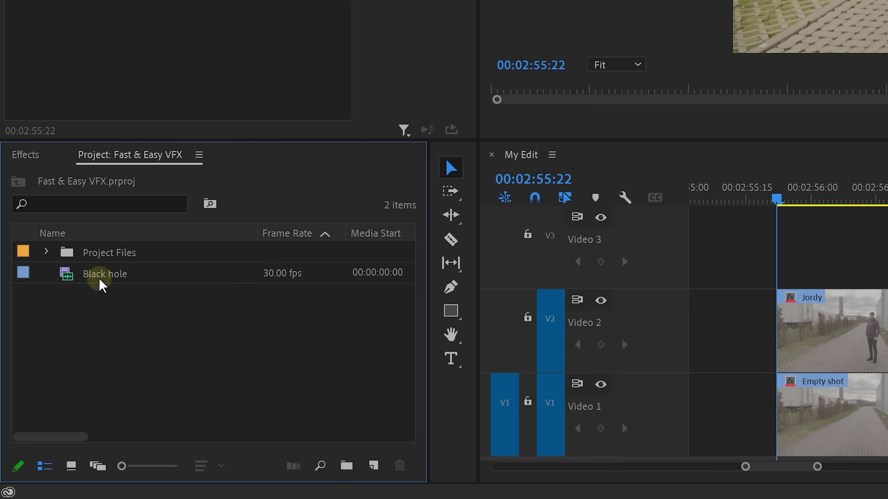
{"action": "left_click_drag", "start_coordinate": [99, 280], "coordinate": [769, 264]}
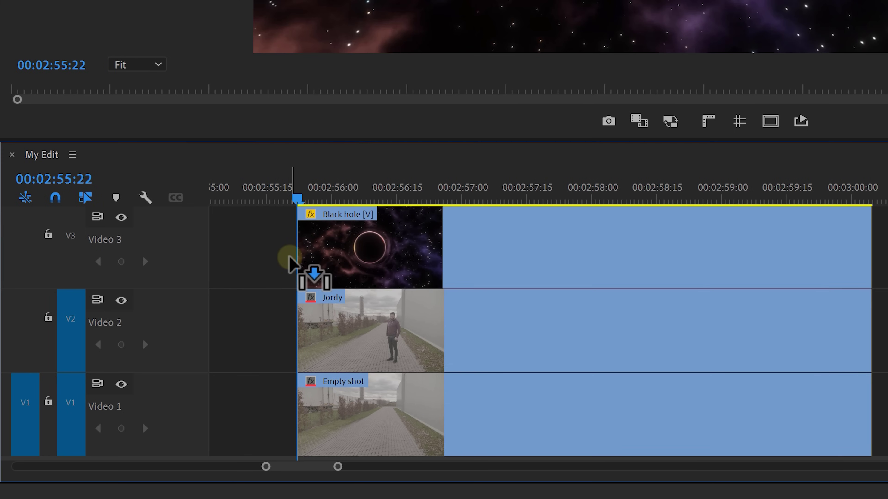
{"action": "left_click_drag", "start_coordinate": [290, 264], "coordinate": [303, 253]}
{"action": "left_click", "coordinate": [441, 261]}
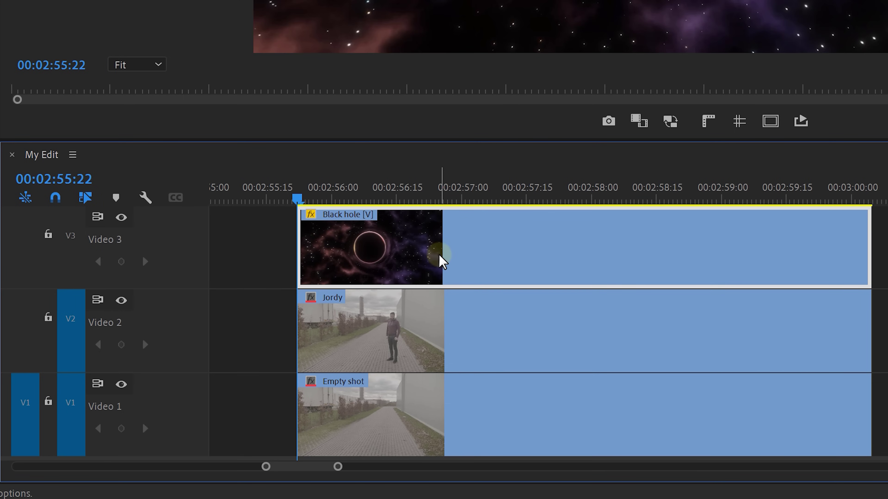
Add an elliptical Opacity mask and stretch it into a circle around the black hole
{"action": "left_click", "coordinate": [99, 192]}
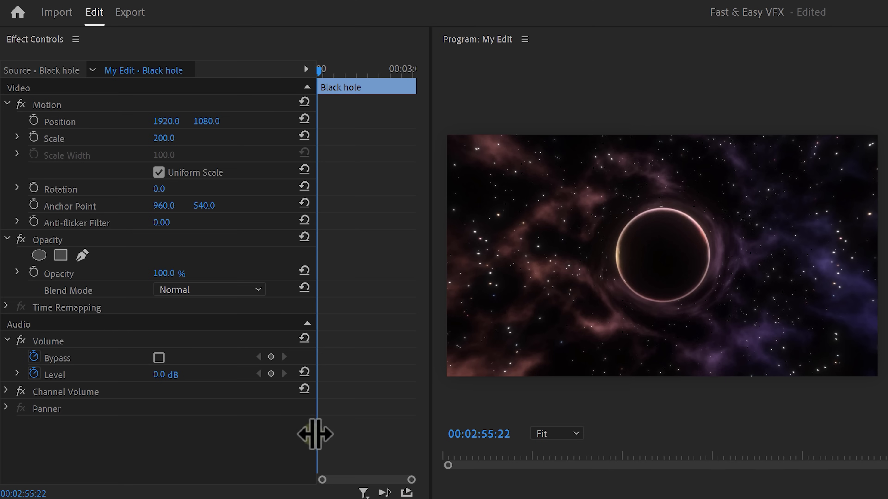
{"action": "left_click", "coordinate": [159, 357]}
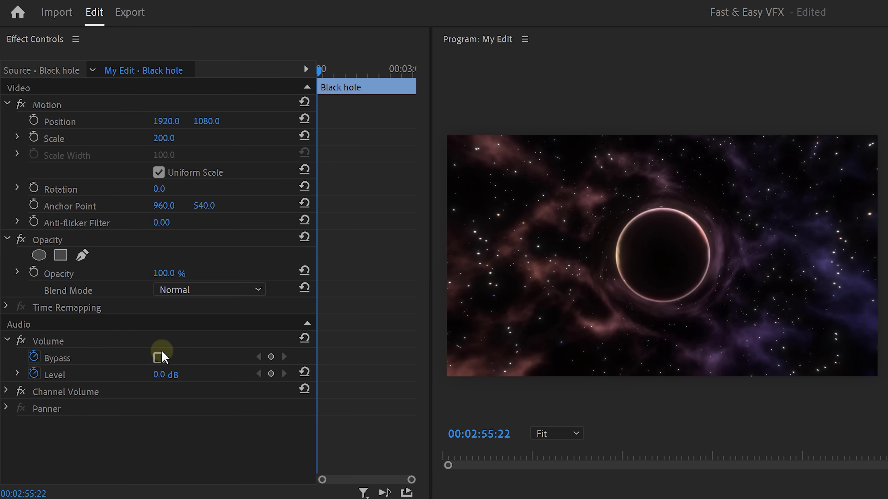
{"action": "left_click", "coordinate": [39, 256]}
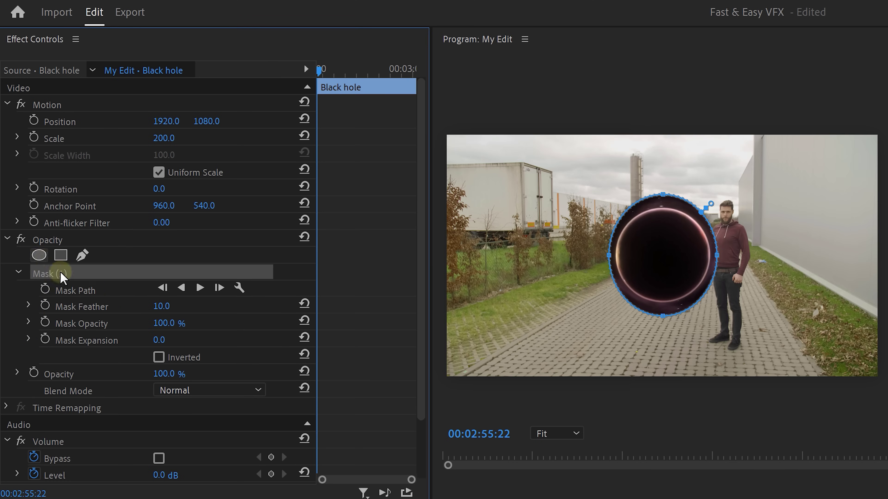
{"action": "left_click_drag", "start_coordinate": [610, 255], "coordinate": [602, 253]}
{"action": "left_click_drag", "start_coordinate": [718, 258], "coordinate": [722, 256]}
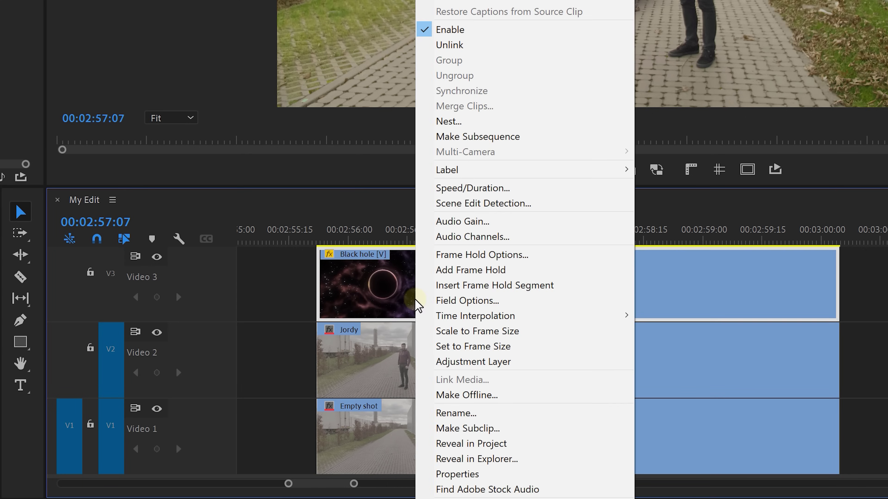
Nest the Black hole clip into a sequence named 'Black'
{"action": "left_click", "coordinate": [444, 122]}
{"action": "type", "text": "Black"}
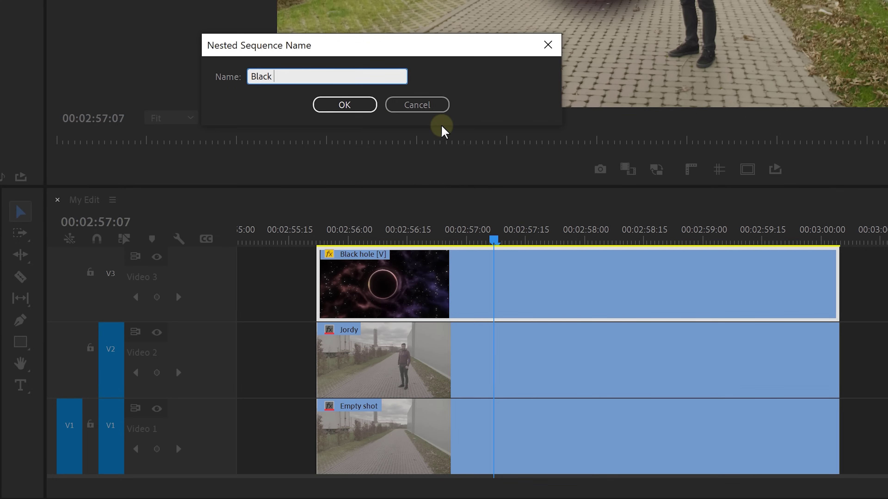
{"action": "left_click", "coordinate": [346, 107]}
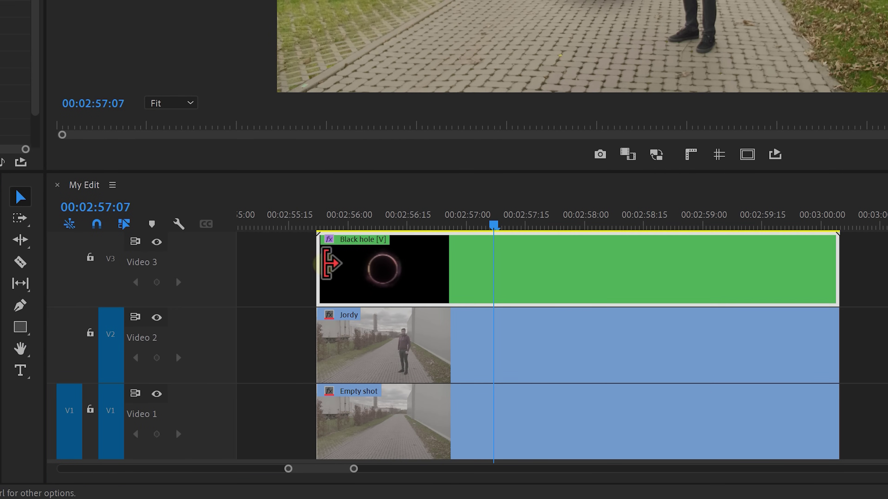
Apply Transform, positioning the black hole at 1331, 1246 with scale 80
{"action": "left_click_drag", "start_coordinate": [167, 205], "coordinate": [93, 205]}
{"action": "left_click_drag", "start_coordinate": [2, 236], "coordinate": [35, 238]}
{"action": "left_click_drag", "start_coordinate": [164, 240], "coordinate": [133, 252]}
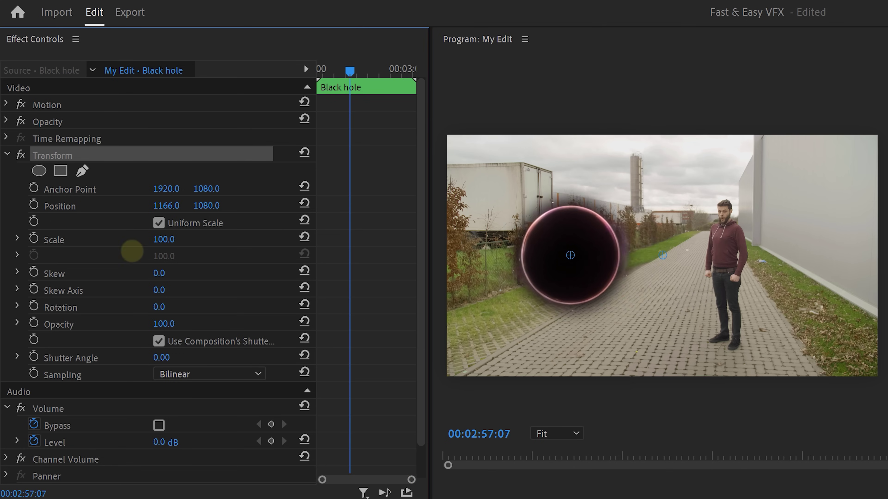
{"action": "left_click_drag", "start_coordinate": [207, 205], "coordinate": [230, 206]}
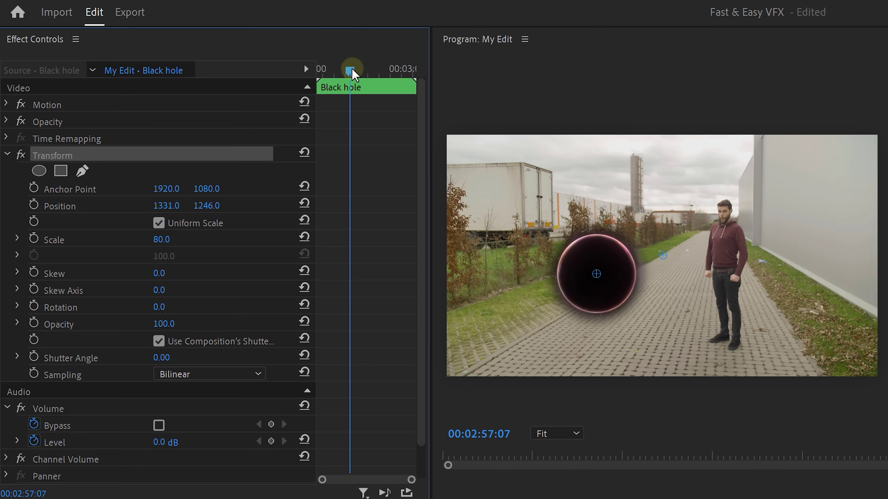
Keyframe the Transform Scale to start at 0 at 02:56:00
{"action": "left_click_drag", "start_coordinate": [353, 71], "coordinate": [329, 70]}
{"action": "left_click", "coordinate": [34, 239]}
{"action": "key", "text": "Up"}
{"action": "left_click", "coordinate": [161, 240]}
{"action": "type", "text": "0"}
{"action": "key", "text": "Return"}
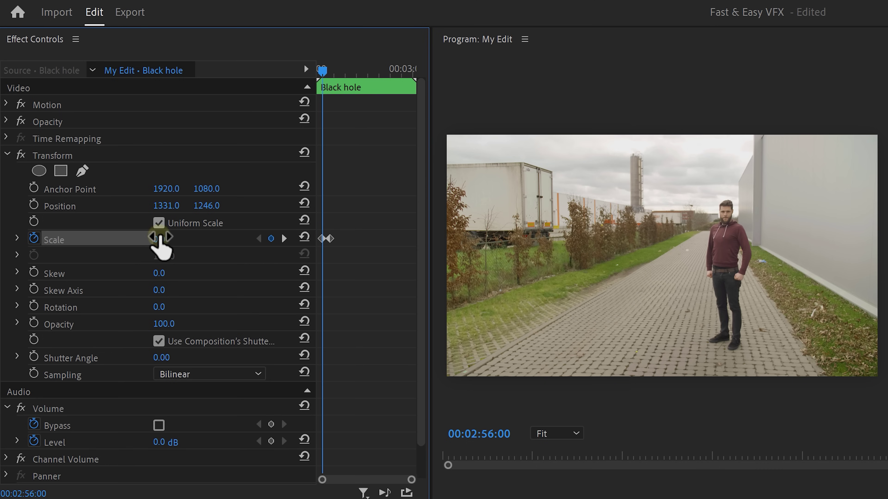
Apply Ease In to the second Scale keyframe and play back the black hole growing
{"action": "left_click_drag", "start_coordinate": [410, 480], "coordinate": [372, 480]}
{"action": "right_click", "coordinate": [371, 239]}
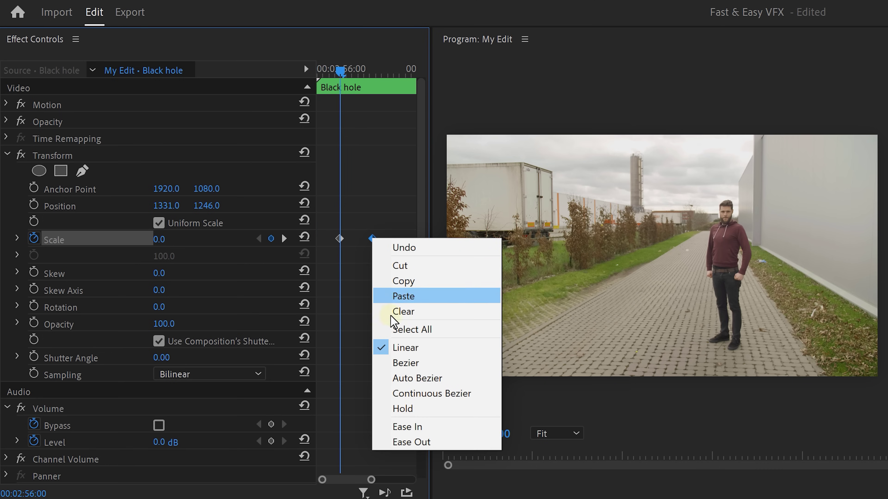
{"action": "left_click", "coordinate": [407, 428]}
{"action": "key", "text": "space"}
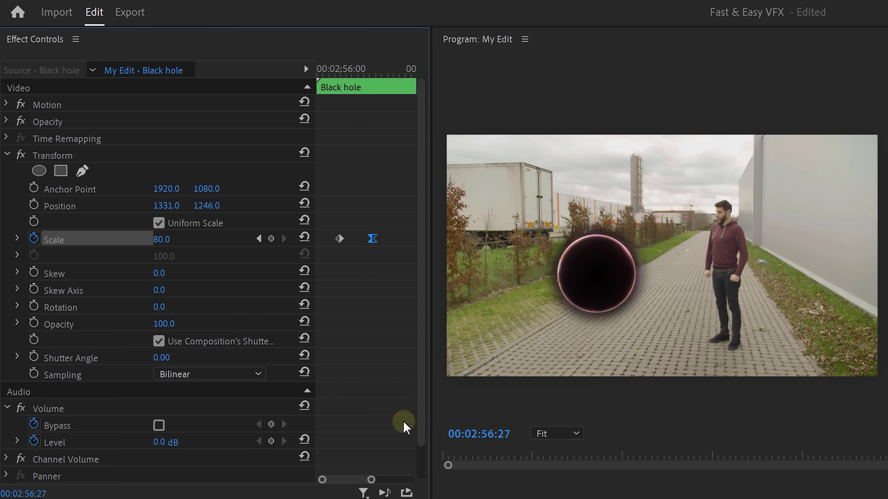
{"action": "left_click", "coordinate": [177, 357]}
{"action": "left_click_drag", "start_coordinate": [403, 282], "coordinate": [614, 282]}
Split the Jordy clip at 02:59:02 and move the new piece up to Video 4
{"action": "left_click", "coordinate": [617, 373]}
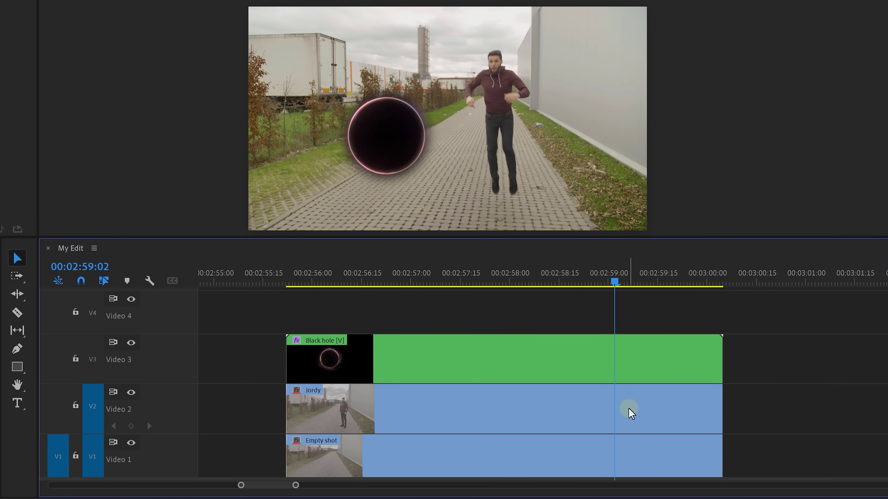
{"action": "left_click", "coordinate": [614, 413]}
{"action": "key", "text": "v"}
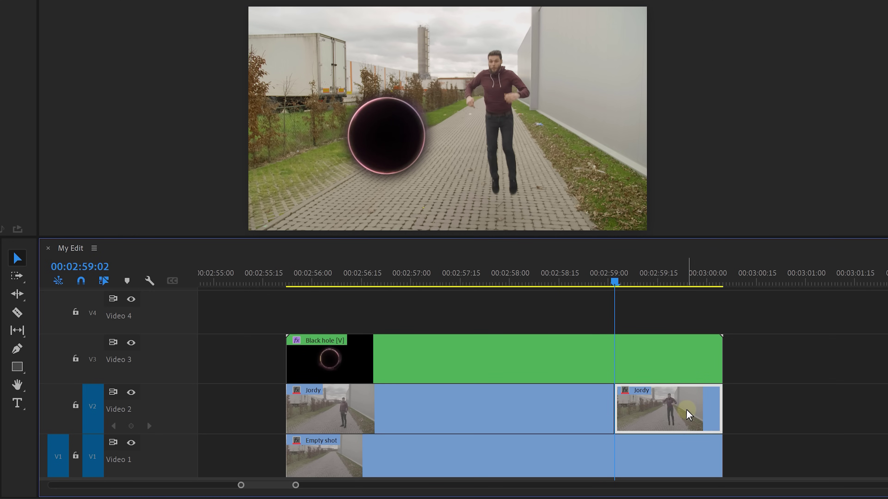
{"action": "left_click_drag", "start_coordinate": [688, 415], "coordinate": [657, 311]}
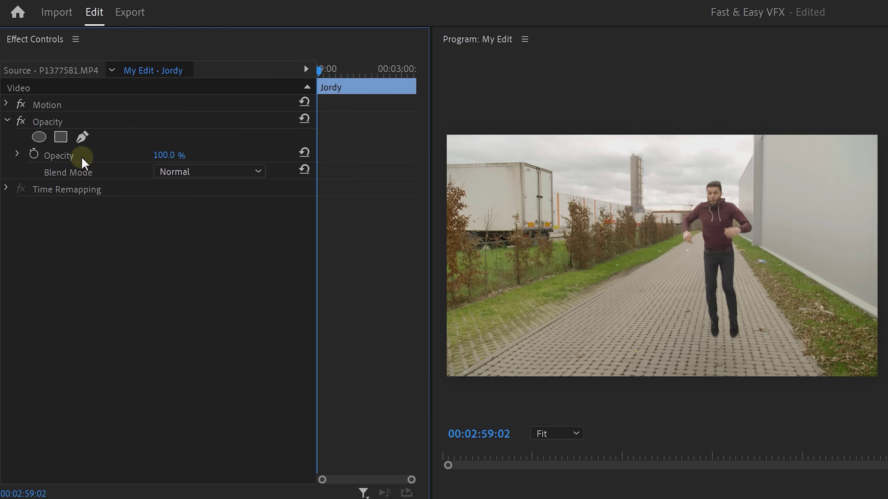
Pen-mask the jumping man and keyframe Mask Path over the following frames
{"action": "left_click", "coordinate": [82, 137]}
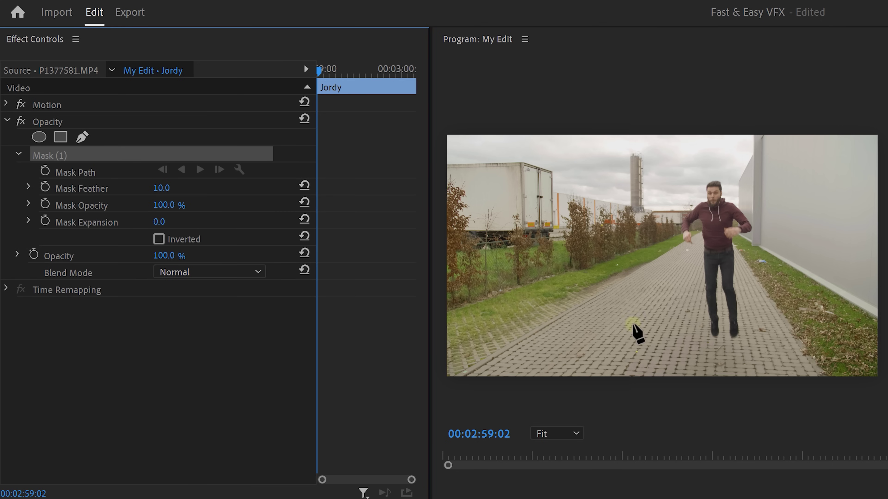
{"action": "left_click", "coordinate": [711, 337]}
{"action": "left_click", "coordinate": [710, 321]}
{"action": "left_click", "coordinate": [708, 311]}
{"action": "left_click", "coordinate": [706, 300]}
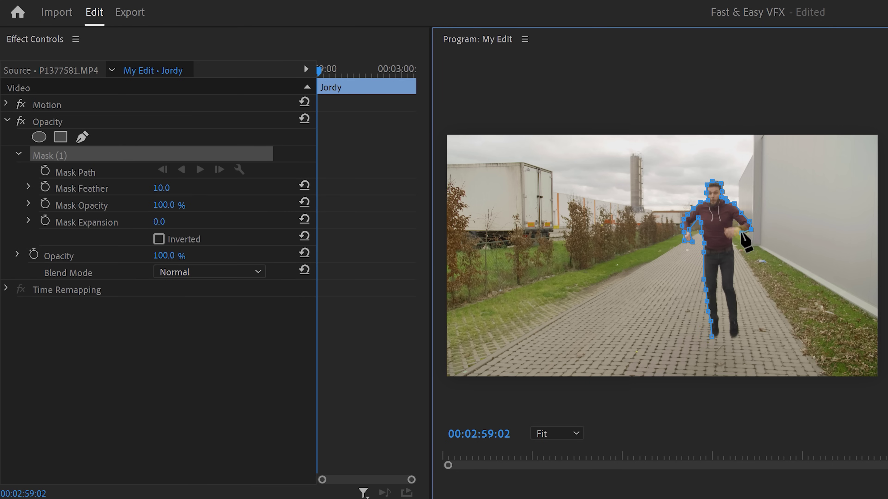
{"action": "left_click", "coordinate": [711, 337]}
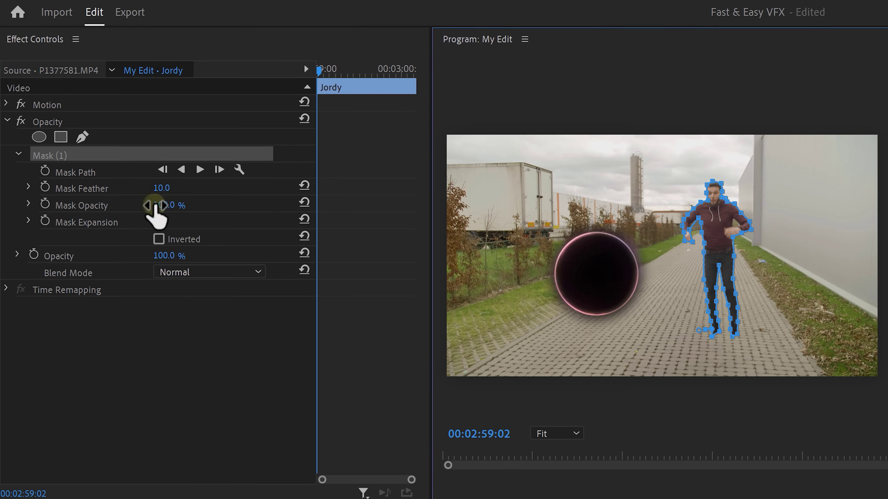
{"action": "left_click", "coordinate": [46, 171]}
{"action": "key", "text": "Right"}
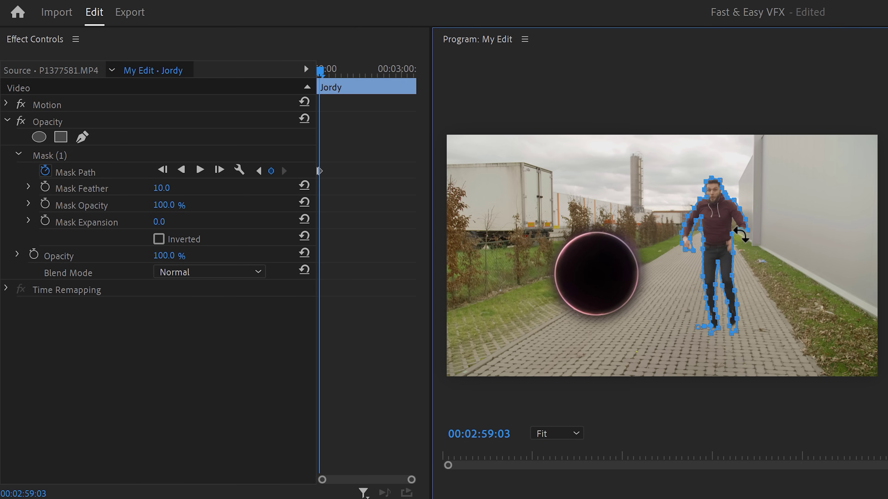
{"action": "key", "text": "Right"}
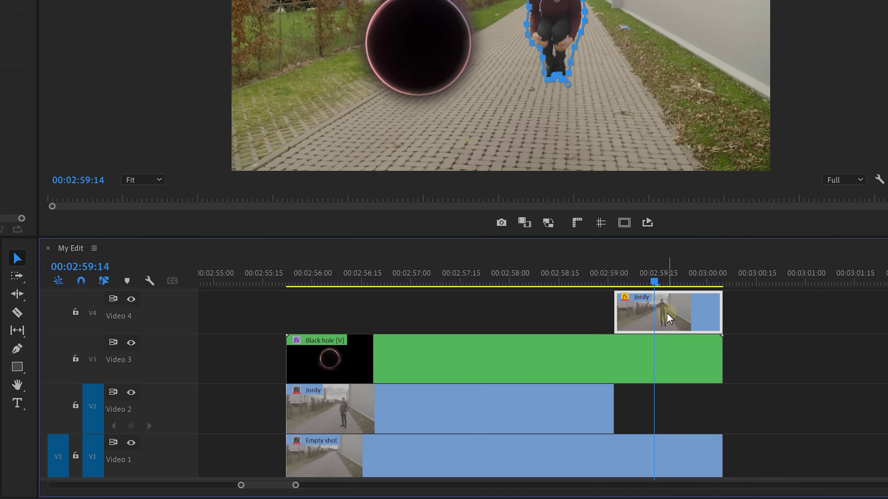
Trim the Video 4 Jordy clip at 02:59:14, nest it, and apply Transform
{"action": "key", "text": "ctrl+k"}
{"action": "left_click", "coordinate": [685, 311]}
{"action": "key", "text": "Delete"}
{"action": "left_click", "coordinate": [633, 279]}
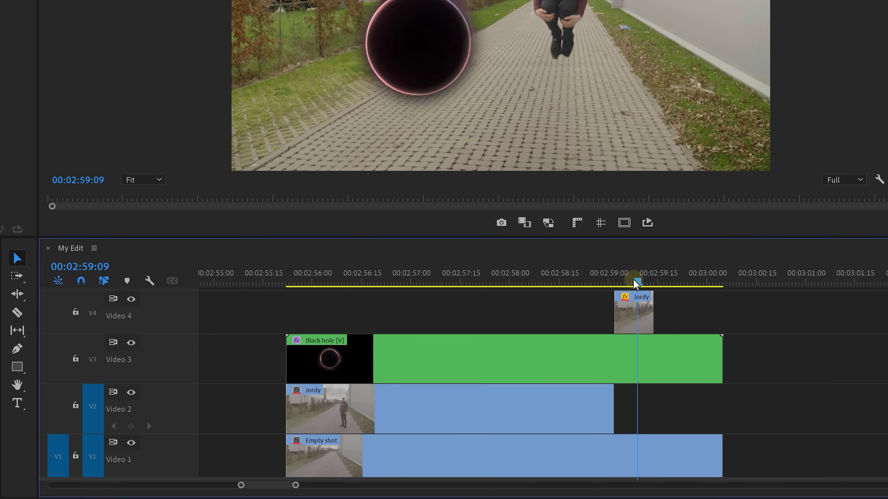
{"action": "right_click", "coordinate": [626, 311]}
{"action": "left_click", "coordinate": [661, 236]}
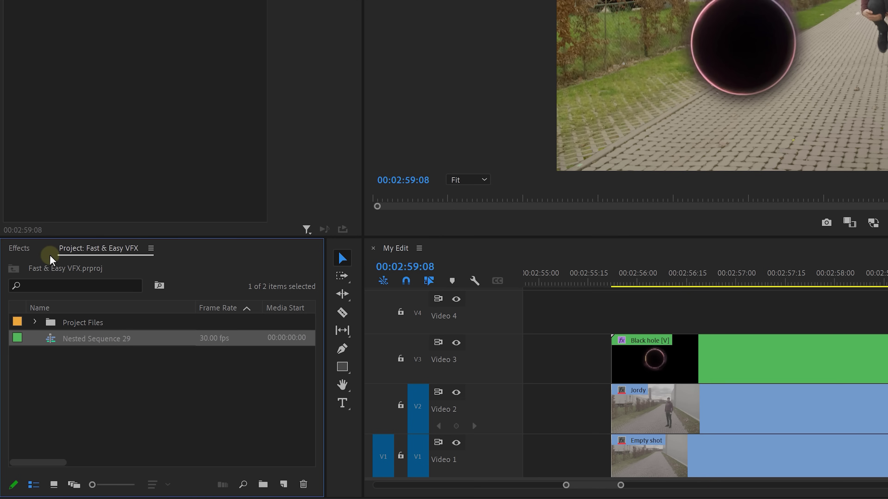
{"action": "left_click", "coordinate": [28, 249]}
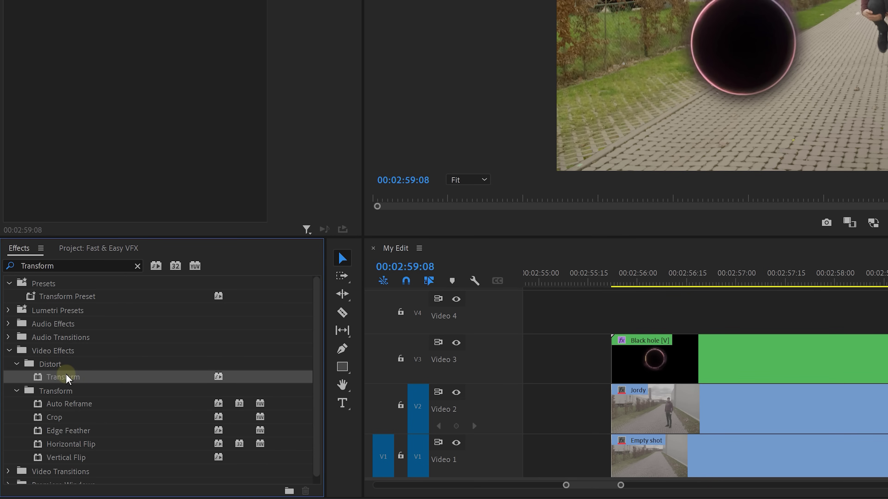
{"action": "left_click_drag", "start_coordinate": [65, 376], "coordinate": [887, 313]}
{"action": "left_click_drag", "start_coordinate": [620, 313], "coordinate": [623, 312]}
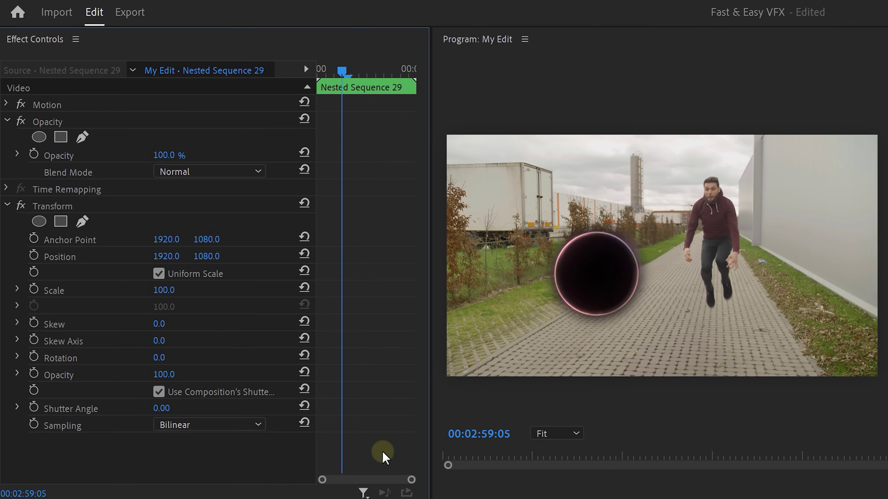
Keyframe Position and Scale so the man moves to 1320, 1261 and shrinks to 0
{"action": "left_click", "coordinate": [35, 256]}
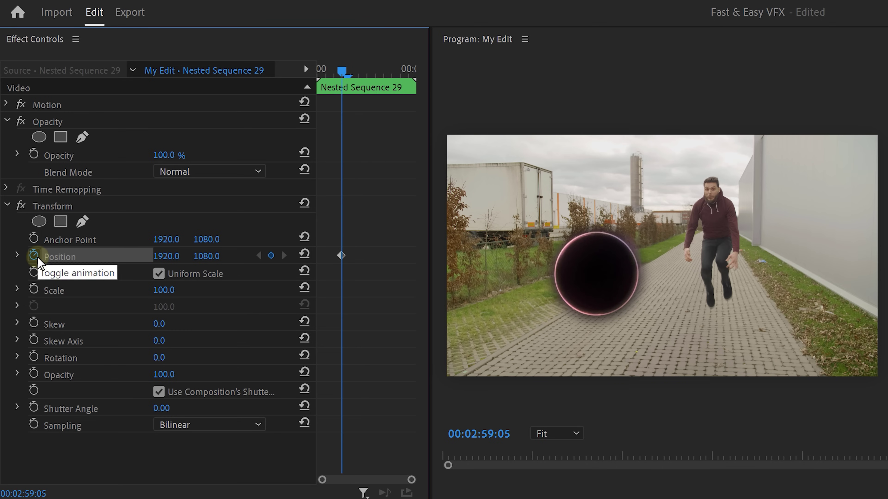
{"action": "left_click", "coordinate": [34, 288]}
{"action": "left_click_drag", "start_coordinate": [346, 71], "coordinate": [402, 63]}
{"action": "left_click_drag", "start_coordinate": [167, 257], "coordinate": [82, 256]}
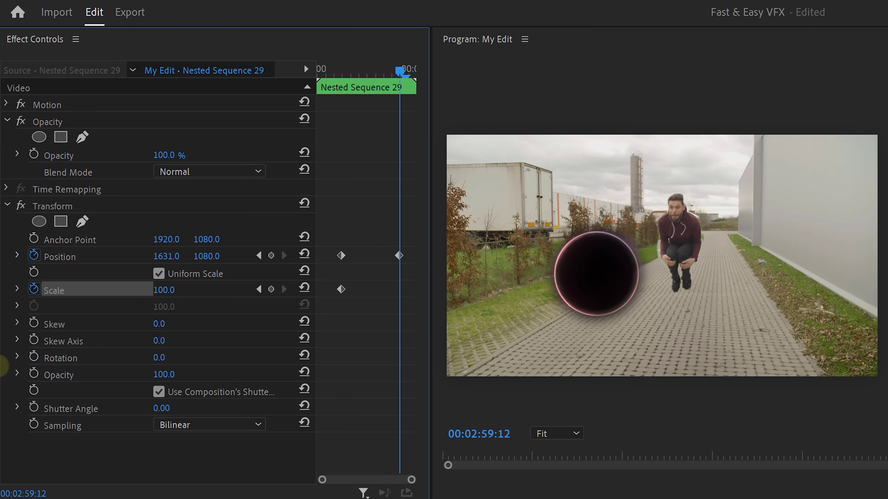
{"action": "left_click_drag", "start_coordinate": [170, 294], "coordinate": [42, 267]}
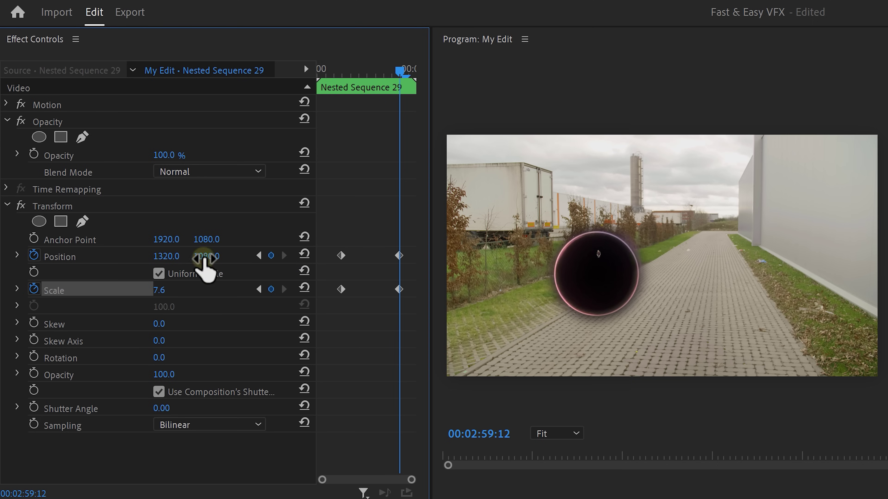
{"action": "left_click", "coordinate": [160, 289]}
{"action": "type", "text": "0"}
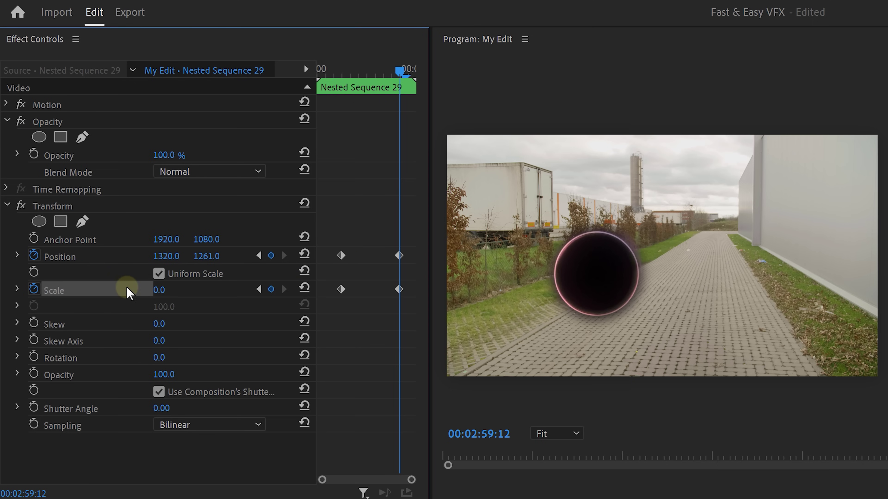
Bend the Position and Scale velocity graphs for eased motion and save the project
{"action": "left_click", "coordinate": [17, 289]}
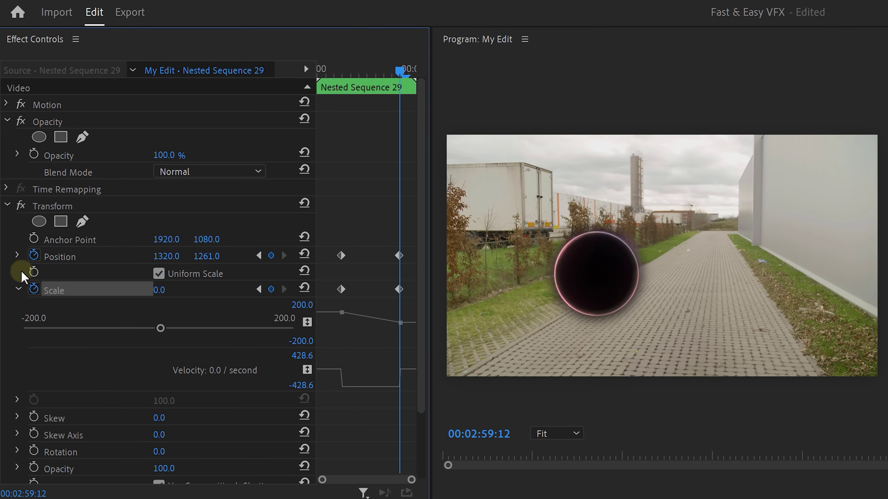
{"action": "left_click", "coordinate": [18, 256]}
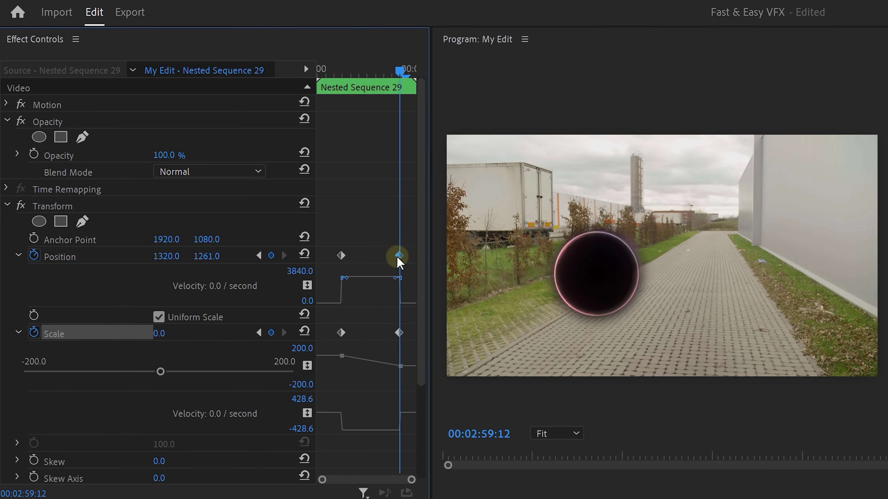
{"action": "left_click_drag", "start_coordinate": [379, 266], "coordinate": [354, 299]}
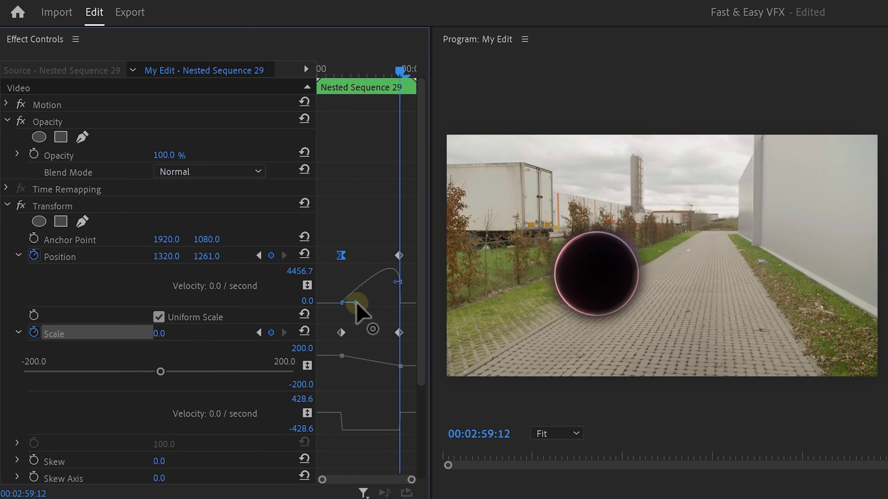
{"action": "left_click_drag", "start_coordinate": [353, 432], "coordinate": [362, 413]}
{"action": "key", "text": "ctrl+s"}
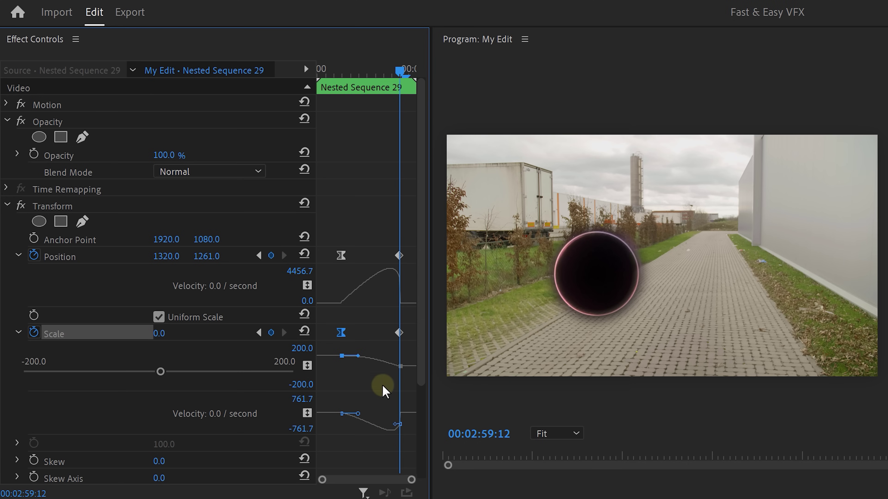
{"action": "left_click_drag", "start_coordinate": [418, 319], "coordinate": [395, 395]}
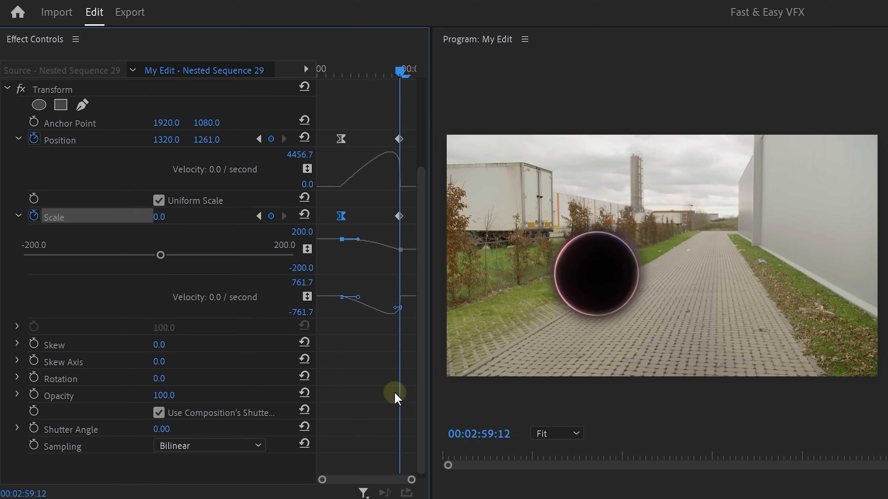
Apply Twirl with angle 220 and radius 18, centring it on the black hole
{"action": "left_click", "coordinate": [161, 429]}
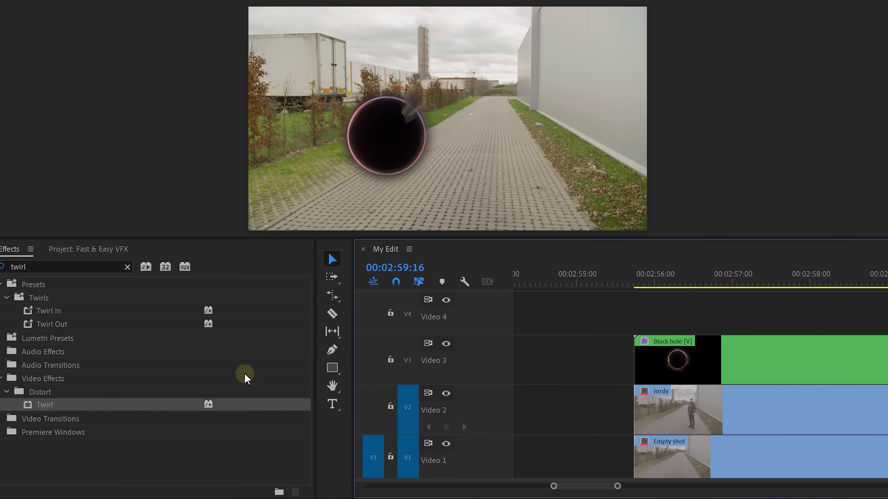
{"action": "left_click_drag", "start_coordinate": [89, 398], "coordinate": [654, 308]}
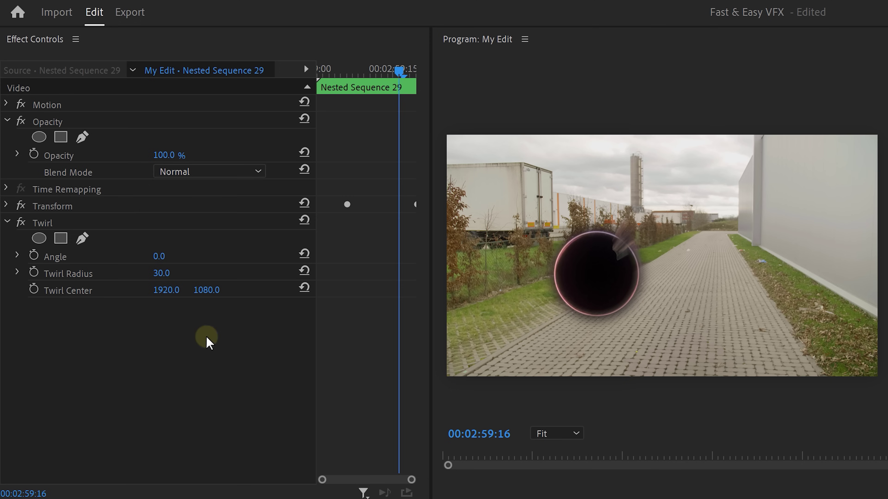
{"action": "left_click", "coordinate": [180, 254]}
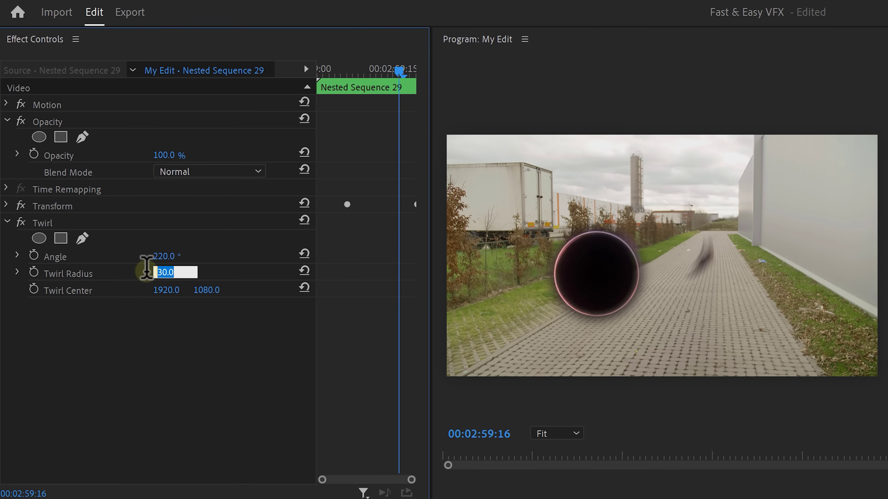
{"action": "type", "text": "18"}
{"action": "key", "text": "Return"}
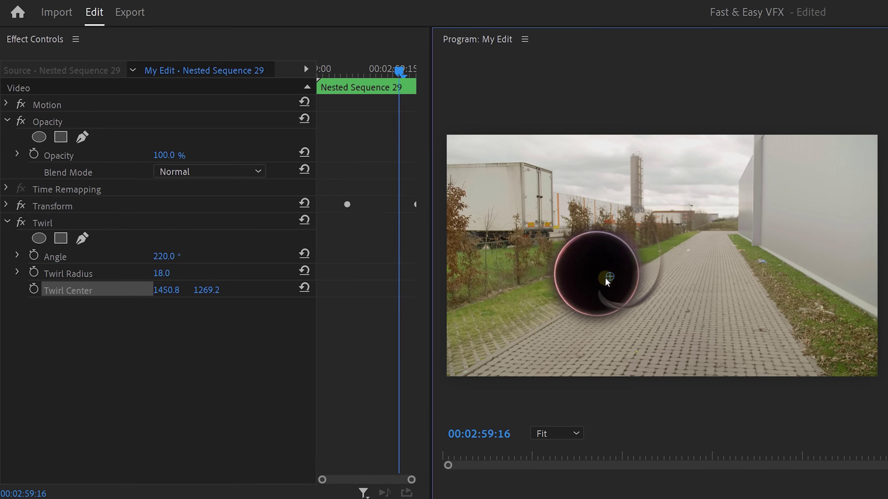
{"action": "left_click_drag", "start_coordinate": [605, 279], "coordinate": [586, 279]}
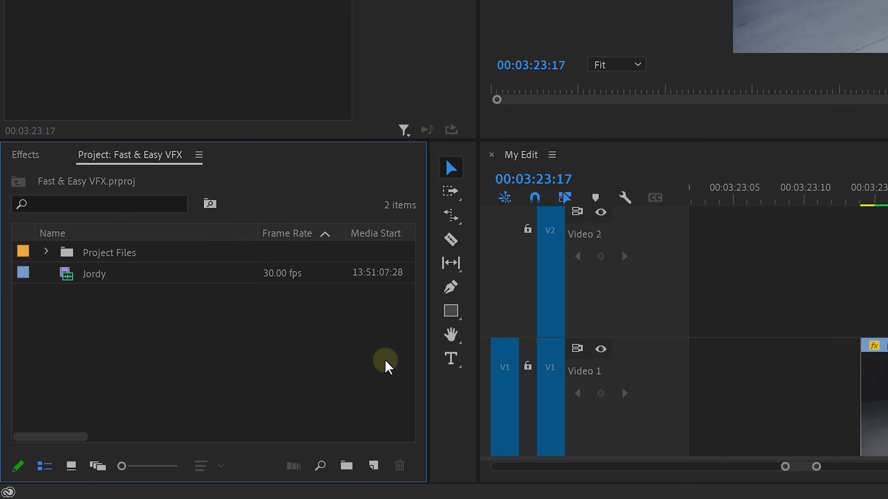
Create a black 3840x2160 Color Matte and place it on Video 2 above Jordy
{"action": "left_click", "coordinate": [374, 465]}
{"action": "left_click", "coordinate": [390, 405]}
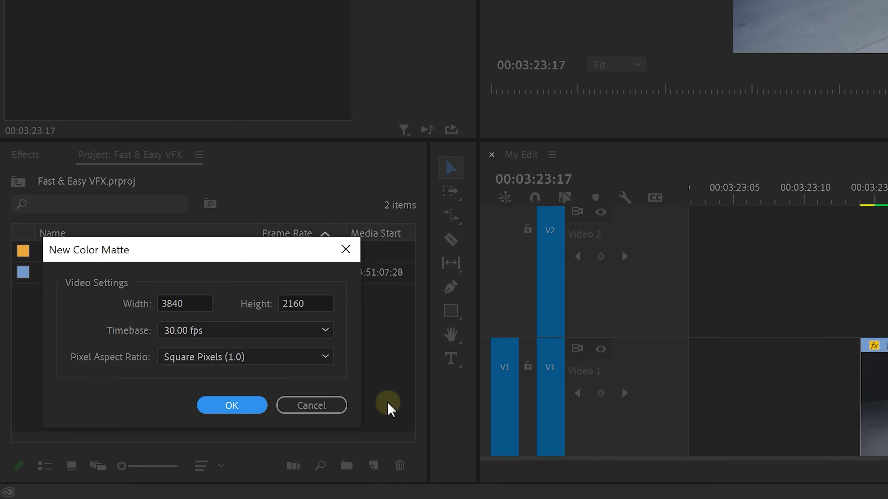
{"action": "left_click", "coordinate": [215, 407]}
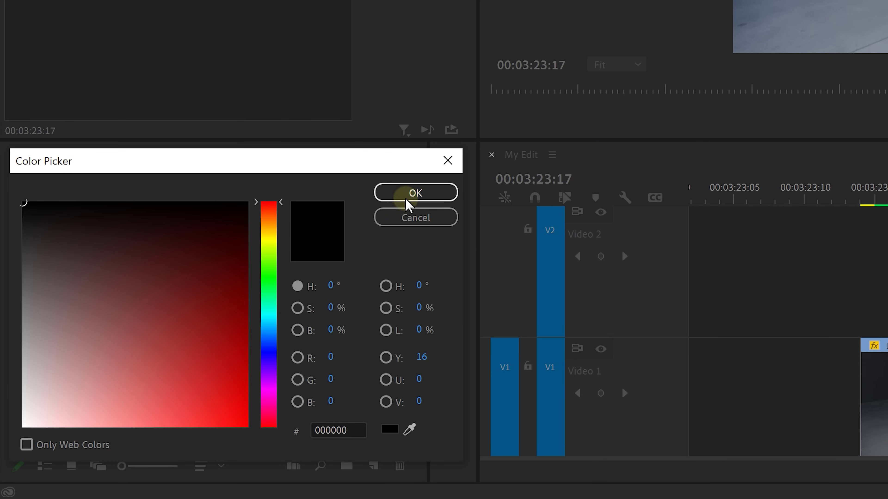
{"action": "left_click", "coordinate": [411, 195]}
{"action": "left_click_drag", "start_coordinate": [182, 245], "coordinate": [867, 271]}
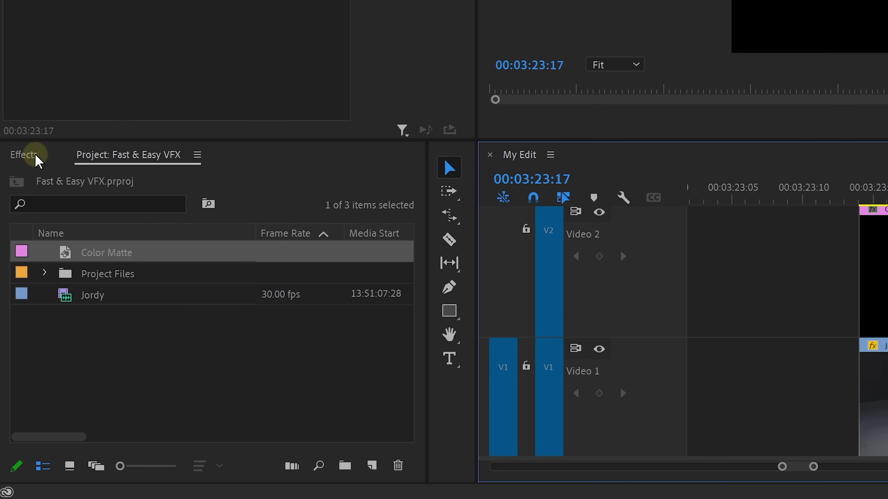
Apply VR Fractal Noise to the Color Matte
{"action": "left_click", "coordinate": [36, 156]}
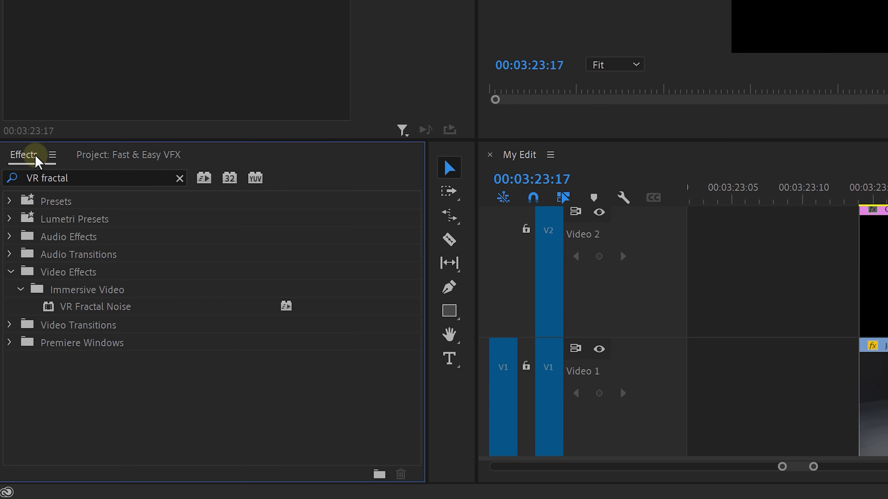
{"action": "left_click_drag", "start_coordinate": [57, 307], "coordinate": [886, 268]}
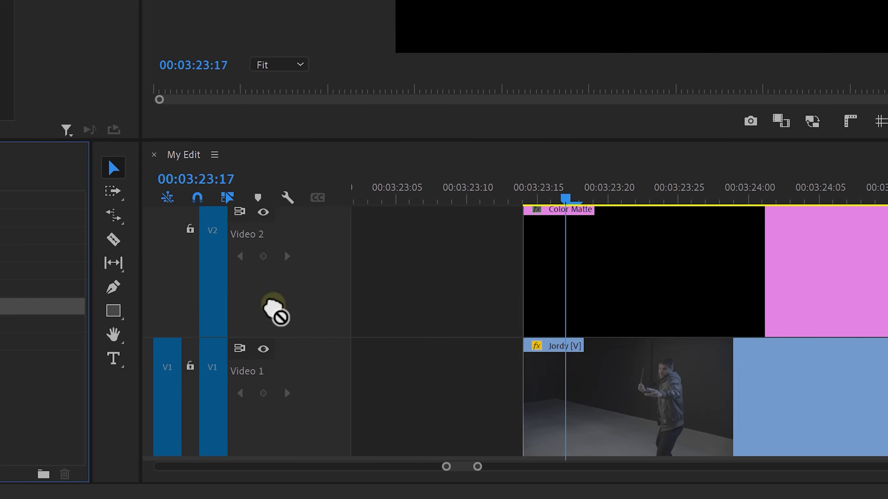
{"action": "left_click_drag", "start_coordinate": [297, 268], "coordinate": [298, 267]}
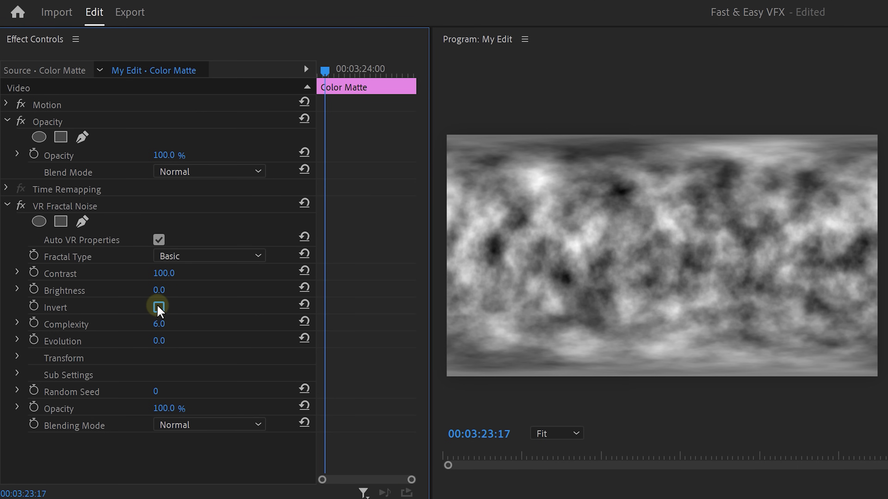
Invert the fractal noise and reduce its Scale to 3.5 for finer detail
{"action": "left_click", "coordinate": [159, 308]}
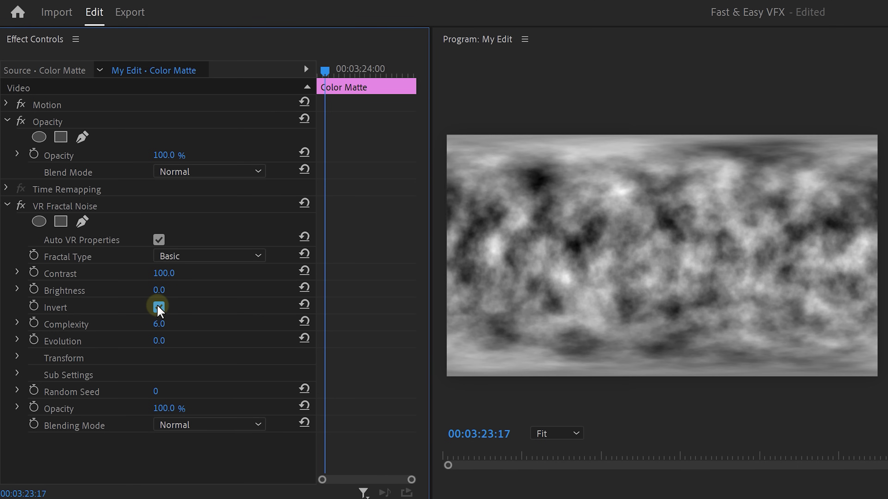
{"action": "left_click", "coordinate": [17, 357]}
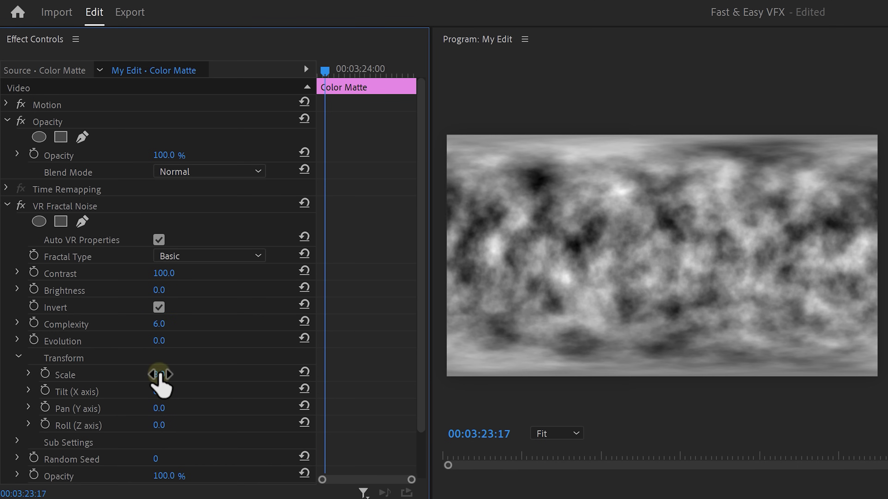
{"action": "left_click_drag", "start_coordinate": [159, 375], "coordinate": [45, 373]}
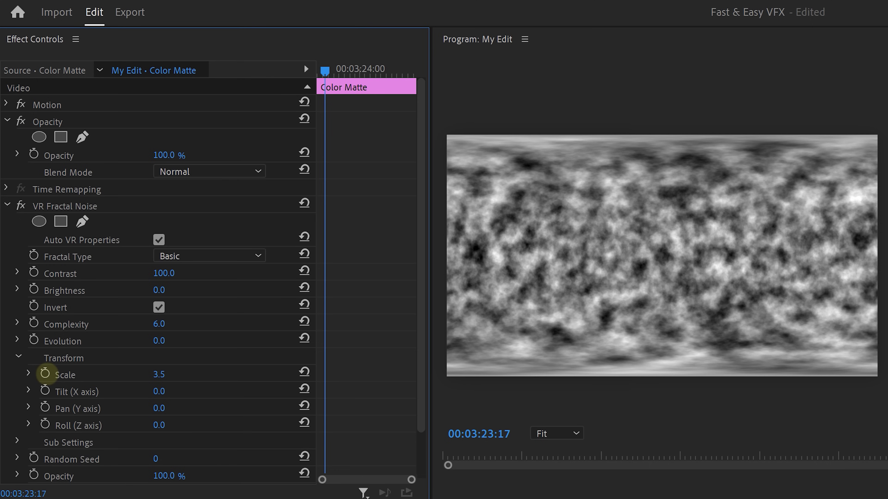
Draw an expanded mask at the wand tip and keyframe its path to follow the wand
{"action": "left_click", "coordinate": [81, 139]}
{"action": "left_click", "coordinate": [590, 225]}
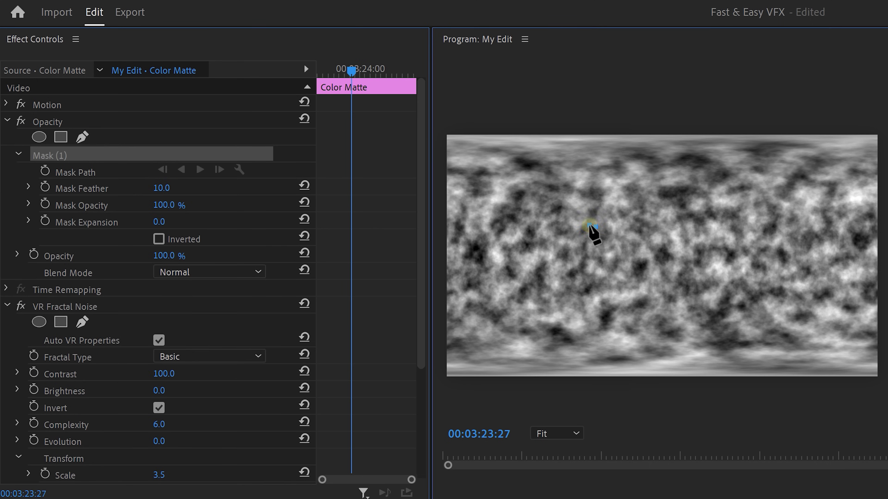
{"action": "left_click", "coordinate": [589, 227]}
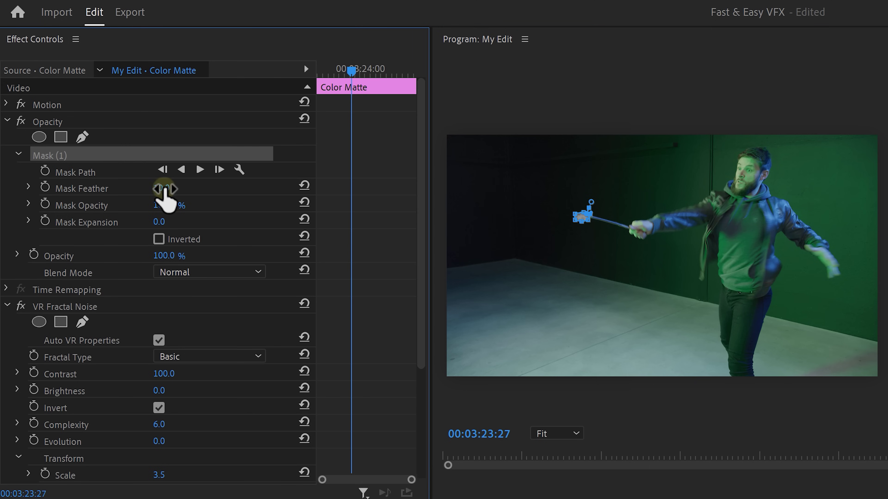
{"action": "left_click_drag", "start_coordinate": [161, 225], "coordinate": [387, 224]}
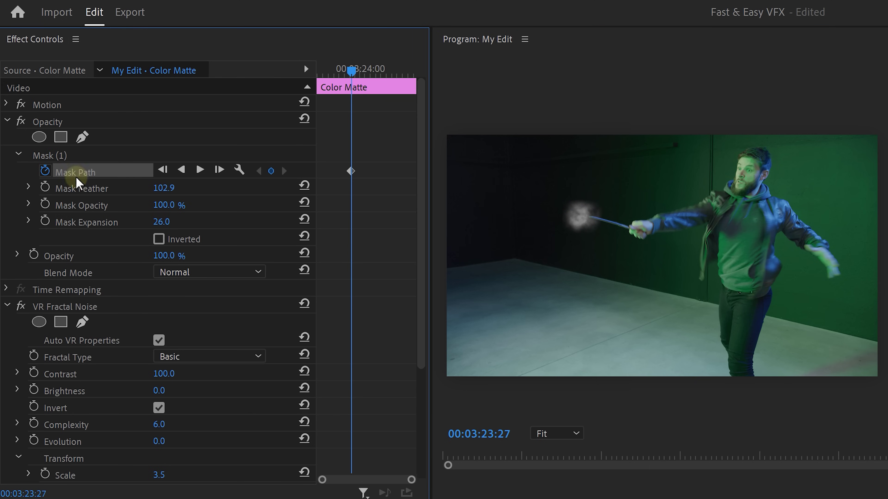
{"action": "left_click_drag", "start_coordinate": [349, 82], "coordinate": [362, 70]}
{"action": "left_click", "coordinate": [576, 218]}
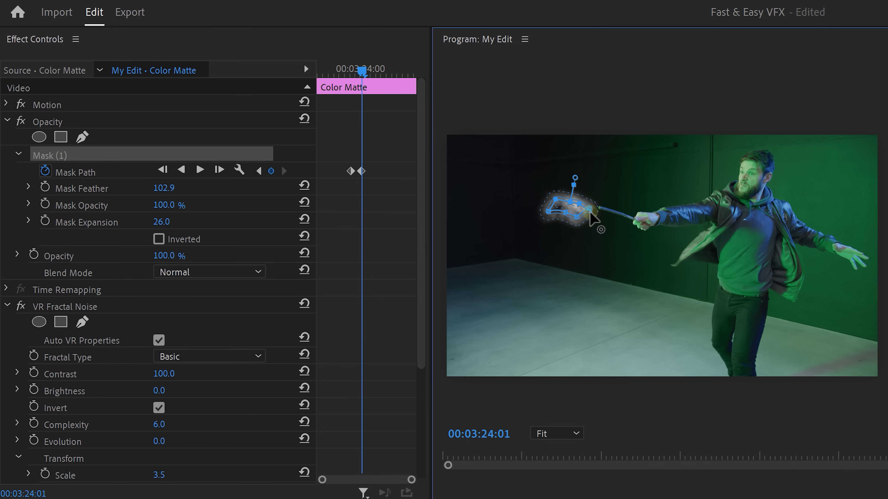
{"action": "key", "text": "Right"}
{"action": "key", "text": "Right"}
{"action": "key", "text": "Right"}
{"action": "left_click_drag", "start_coordinate": [565, 209], "coordinate": [522, 221]}
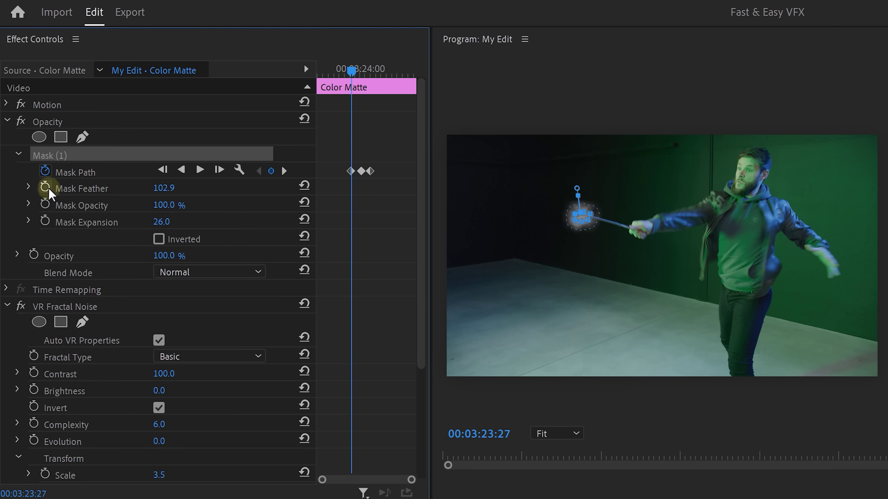
Keyframe Mask Feather up to 451.4 and add Opacity keyframes at the puff's start
{"action": "left_click", "coordinate": [46, 188]}
{"action": "left_click_drag", "start_coordinate": [351, 71], "coordinate": [375, 75]}
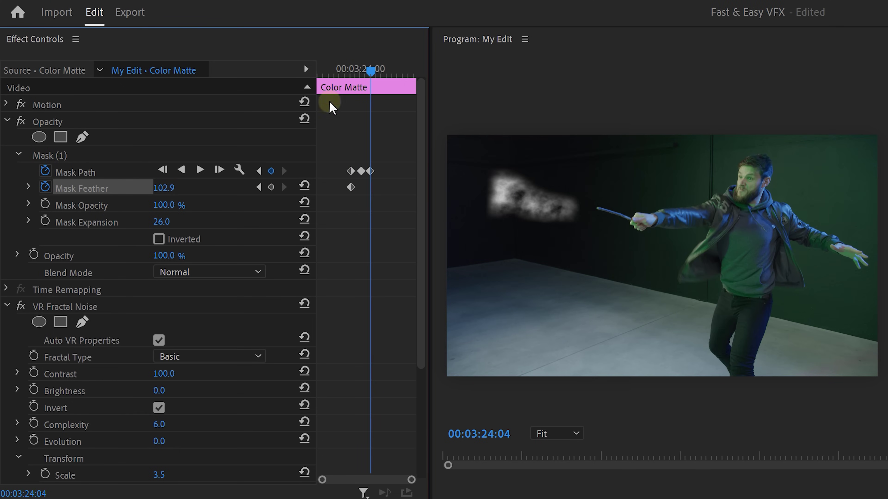
{"action": "left_click_drag", "start_coordinate": [174, 188], "coordinate": [294, 142]}
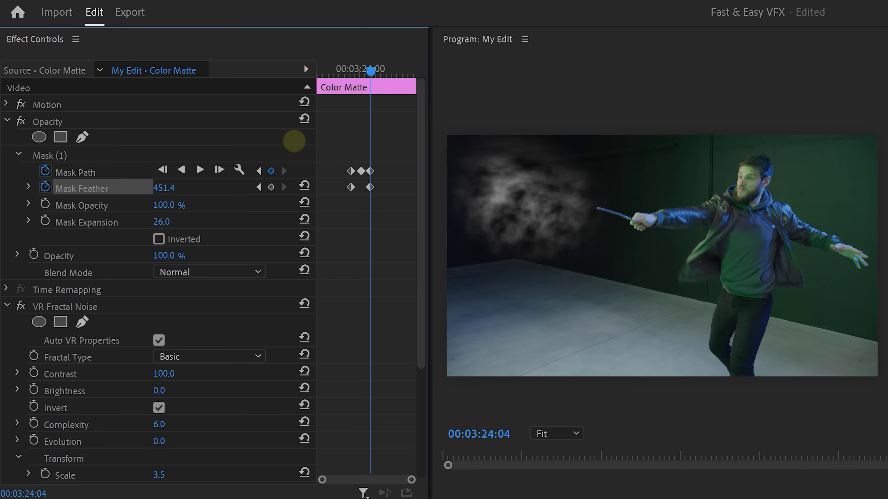
{"action": "left_click_drag", "start_coordinate": [368, 74], "coordinate": [364, 72]}
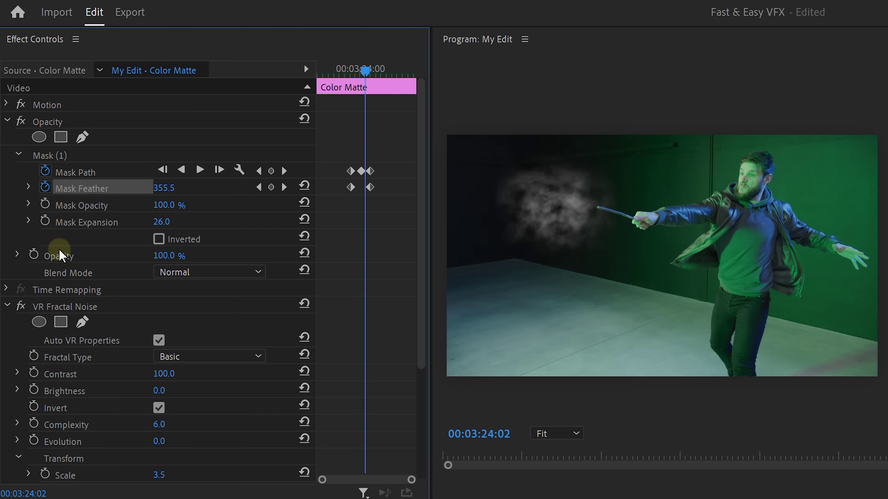
{"action": "left_click", "coordinate": [33, 254]}
{"action": "key", "text": "Right"}
{"action": "key", "text": "Right"}
{"action": "key", "text": "Right"}
{"action": "key", "text": "Right"}
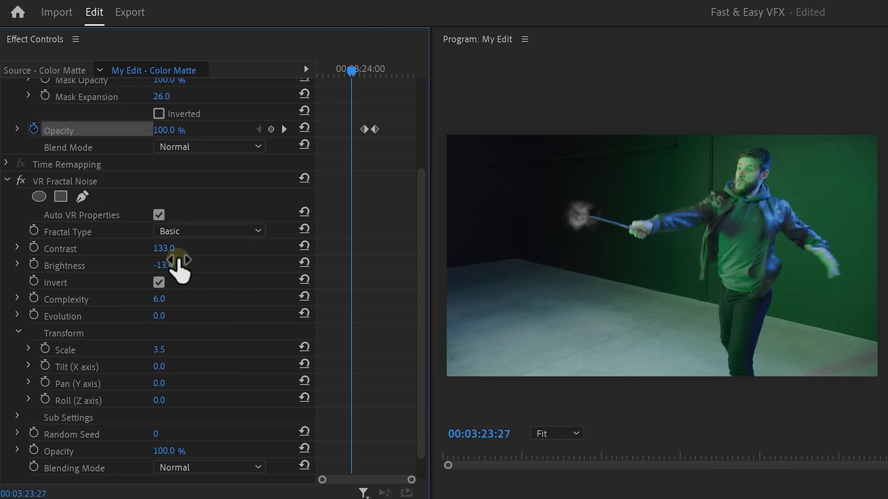
Keyframe noise Contrast and Brightness, raising Brightness to 91.8 at 03:24:05, and keyframe Pan (Y axis)
{"action": "left_click", "coordinate": [41, 247]}
{"action": "left_click", "coordinate": [38, 265]}
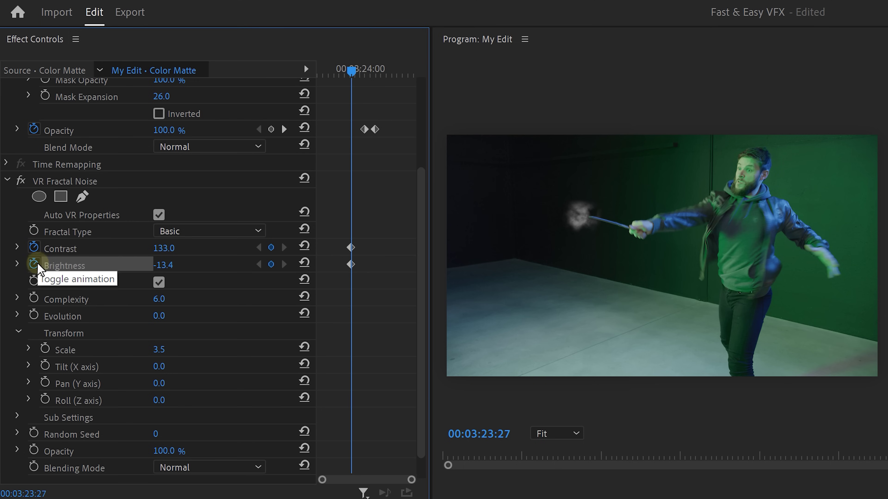
{"action": "left_click", "coordinate": [352, 75]}
{"action": "left_click_drag", "start_coordinate": [353, 75], "coordinate": [374, 71]}
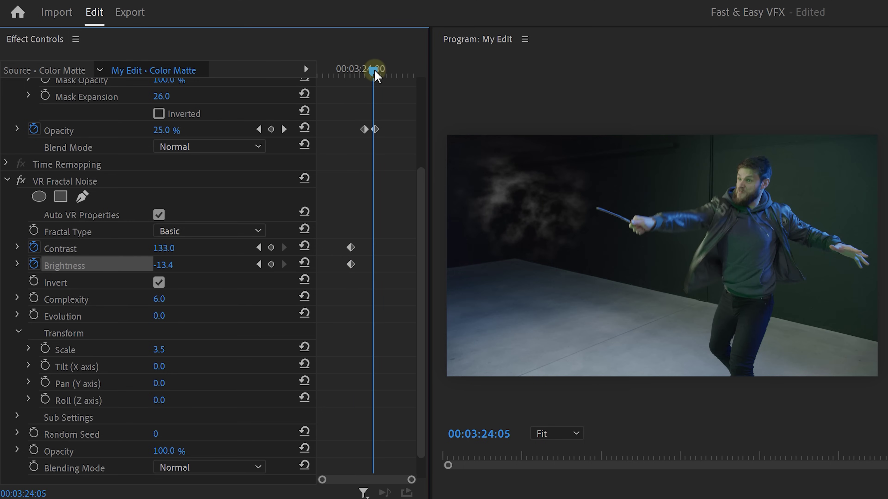
{"action": "left_click_drag", "start_coordinate": [161, 264], "coordinate": [219, 268]}
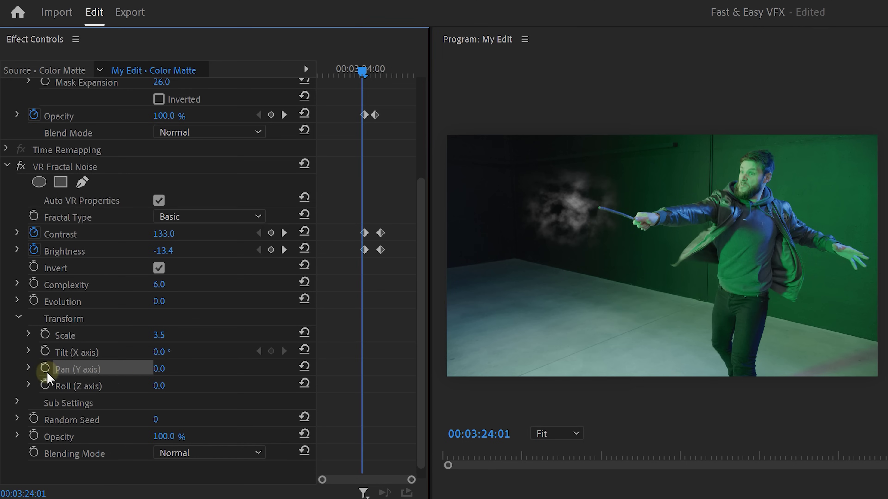
{"action": "left_click", "coordinate": [377, 70]}
{"action": "left_click_drag", "start_coordinate": [155, 368], "coordinate": [157, 368]}
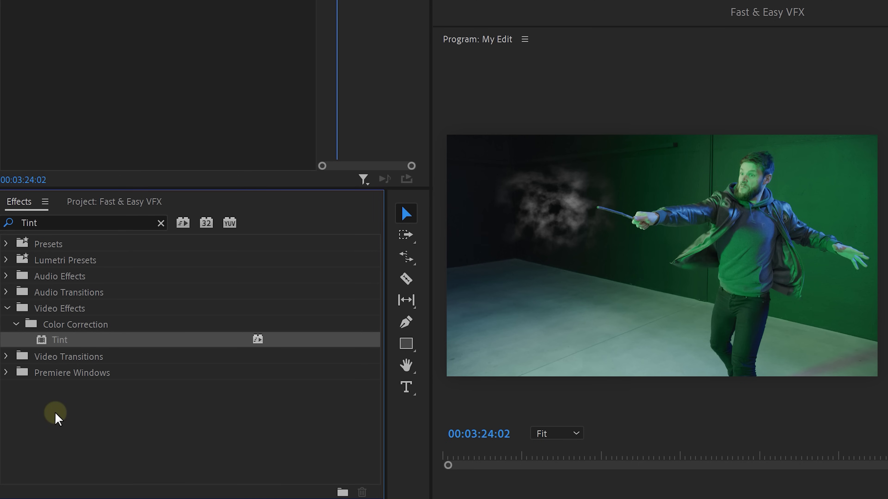
Tint the smoke puff green and keyframe Lens Distortion Curvature from 0 to -32 at 24:05
{"action": "left_click_drag", "start_coordinate": [71, 341], "coordinate": [101, 366]}
{"action": "left_click", "coordinate": [163, 223]}
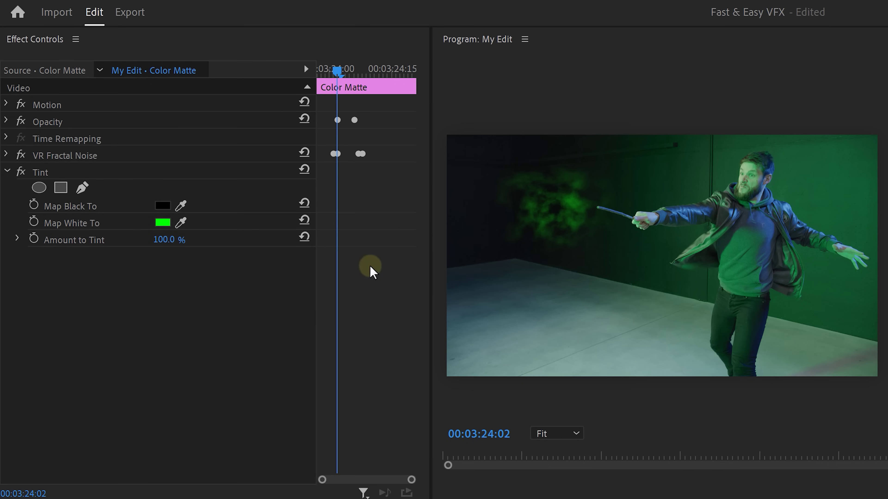
{"action": "left_click_drag", "start_coordinate": [75, 411], "coordinate": [124, 347]}
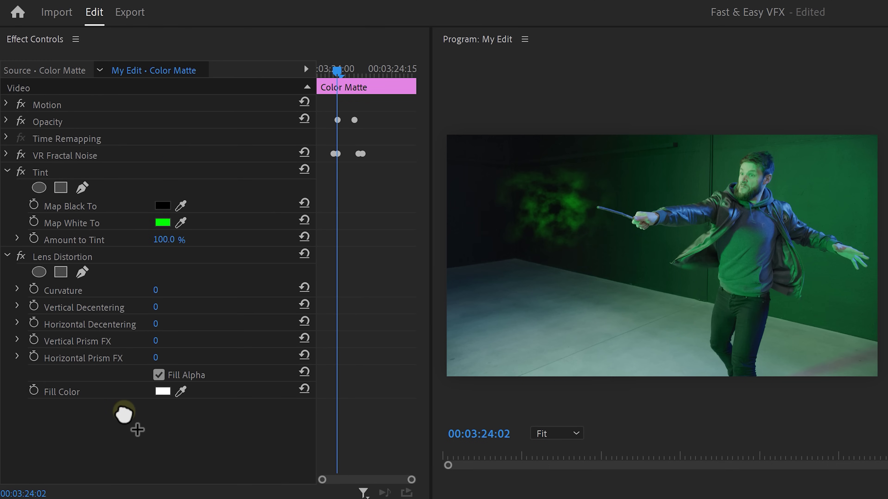
{"action": "left_click", "coordinate": [113, 294]}
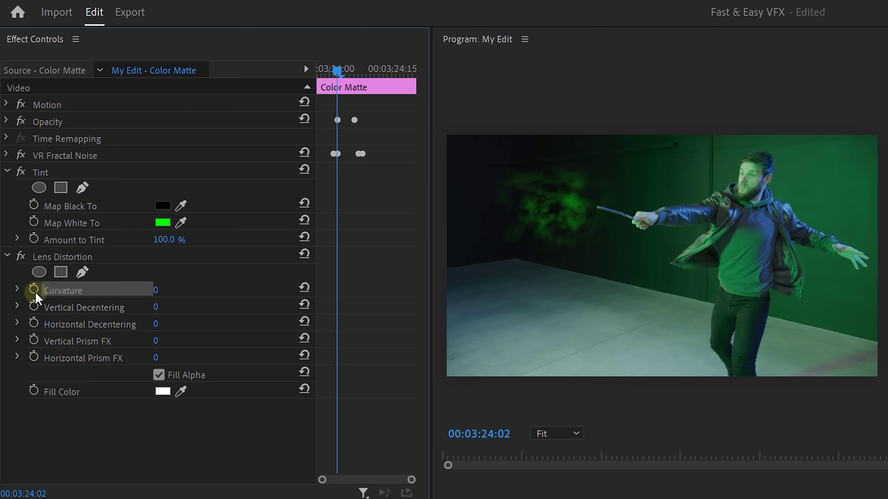
{"action": "left_click_drag", "start_coordinate": [338, 71], "coordinate": [350, 72]}
{"action": "left_click_drag", "start_coordinate": [165, 290], "coordinate": [88, 276]}
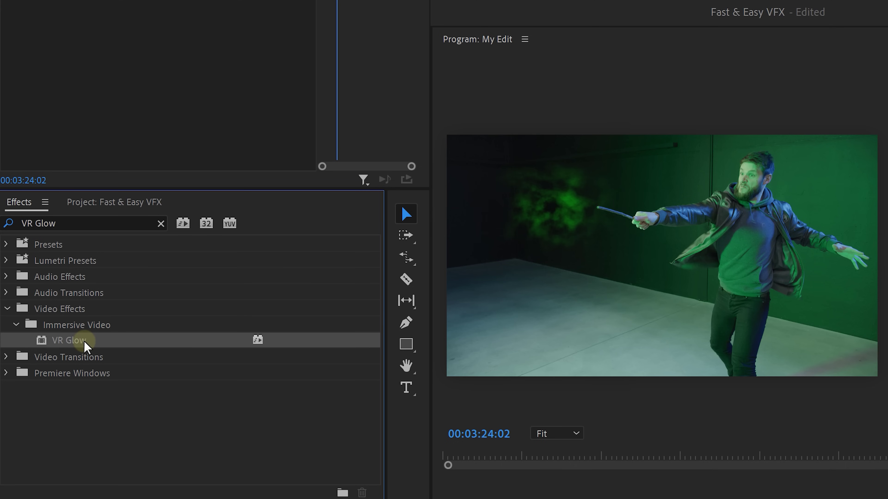
Apply VR Glow to the green cloud matte and drop its Luma Threshold to 0.00
{"action": "left_click_drag", "start_coordinate": [85, 344], "coordinate": [102, 351]}
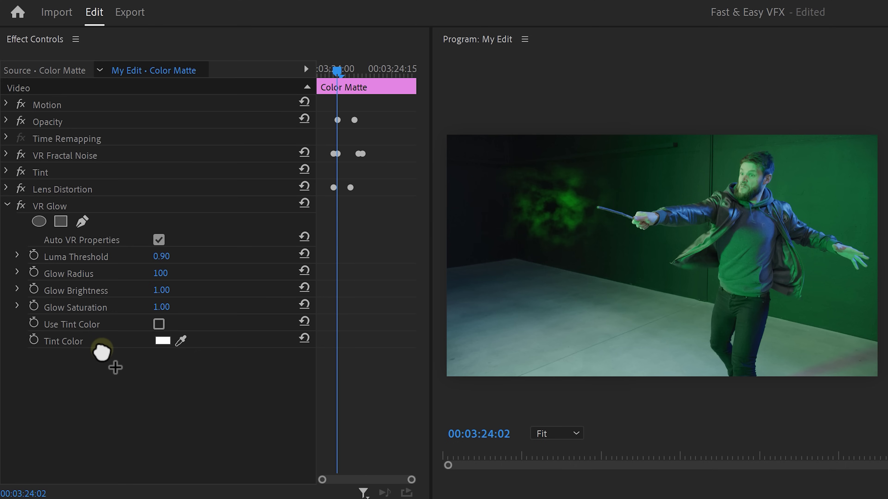
{"action": "left_click_drag", "start_coordinate": [162, 257], "coordinate": [41, 262]}
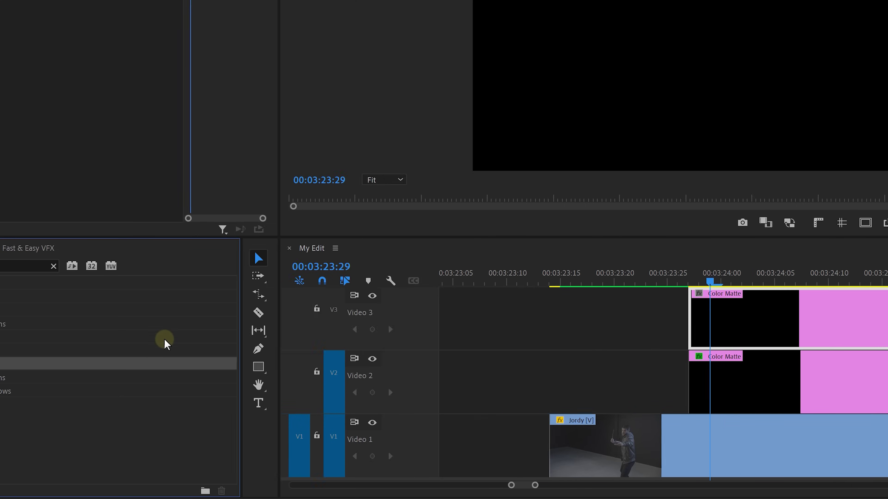
Apply Lens Flare to the new colour matte with a 105mm Prime lens and Screen blending
{"action": "left_click_drag", "start_coordinate": [83, 363], "coordinate": [751, 310]}
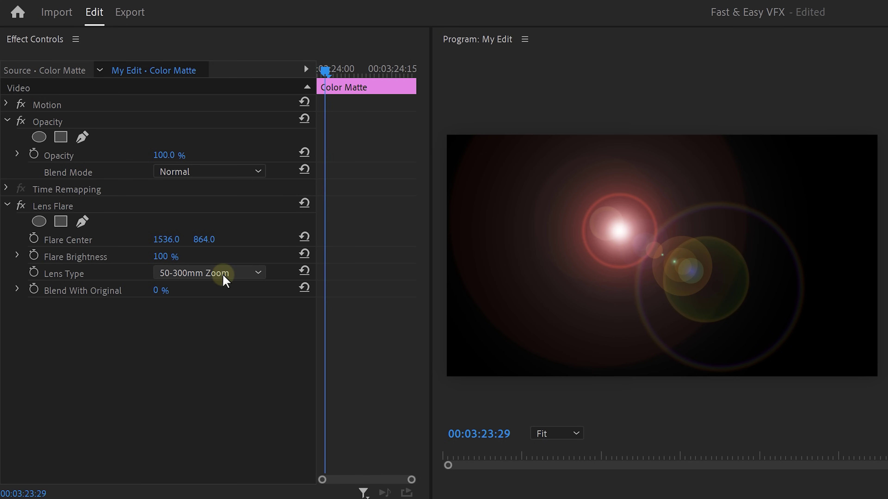
{"action": "left_click", "coordinate": [224, 277]}
{"action": "left_click", "coordinate": [191, 328]}
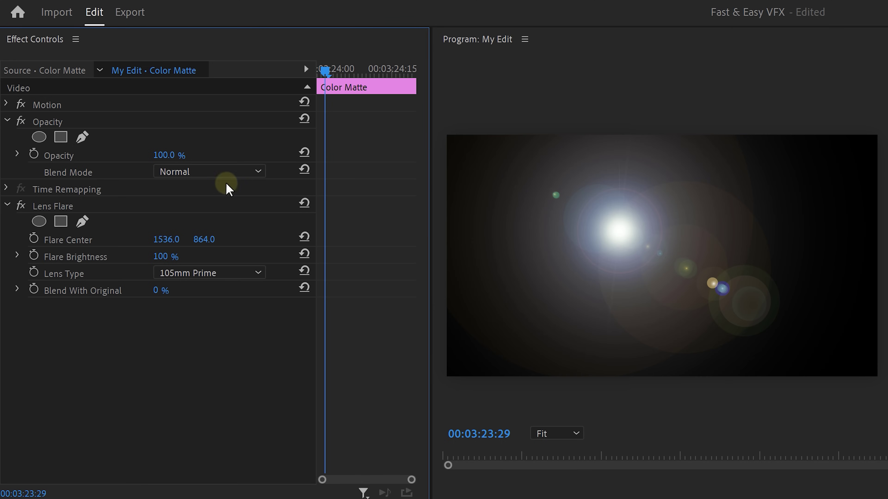
{"action": "left_click", "coordinate": [223, 175]}
{"action": "left_click", "coordinate": [195, 333]}
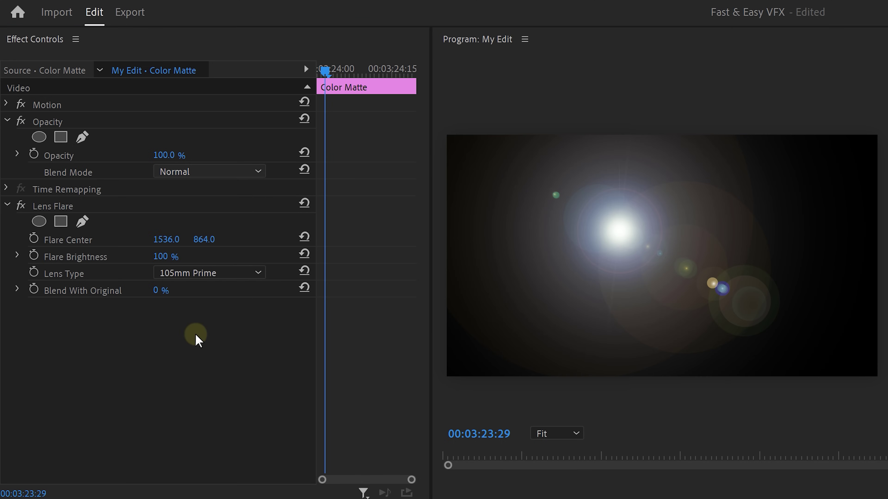
Move the flare center onto the wand tip and keyframe Flare Brightness from 100% to 0%
{"action": "left_click", "coordinate": [83, 240]}
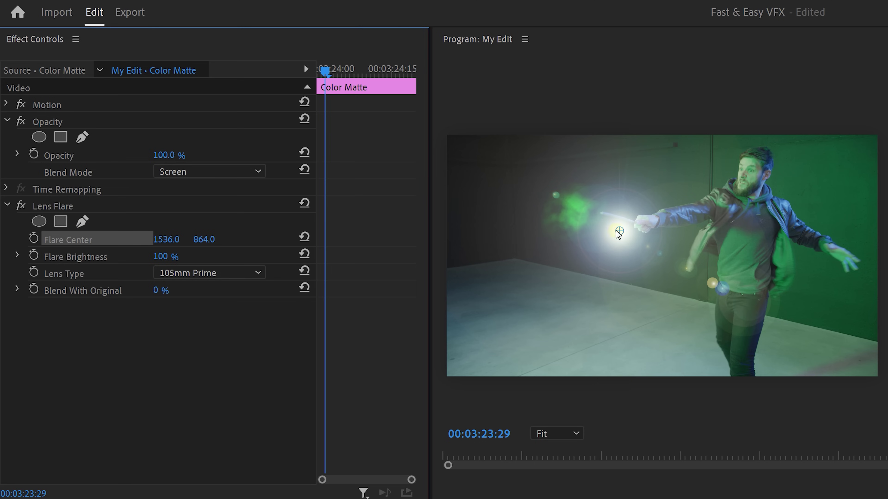
{"action": "left_click_drag", "start_coordinate": [619, 231], "coordinate": [600, 212]}
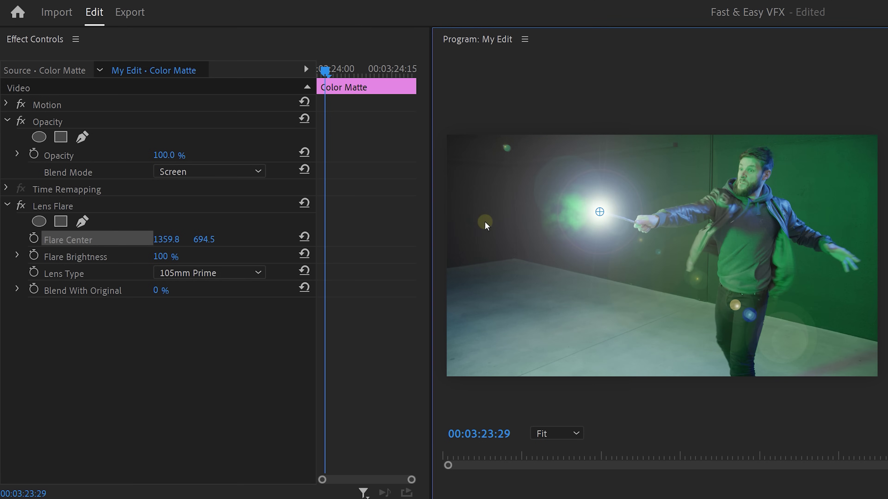
{"action": "left_click", "coordinate": [322, 73]}
{"action": "left_click", "coordinate": [33, 255]}
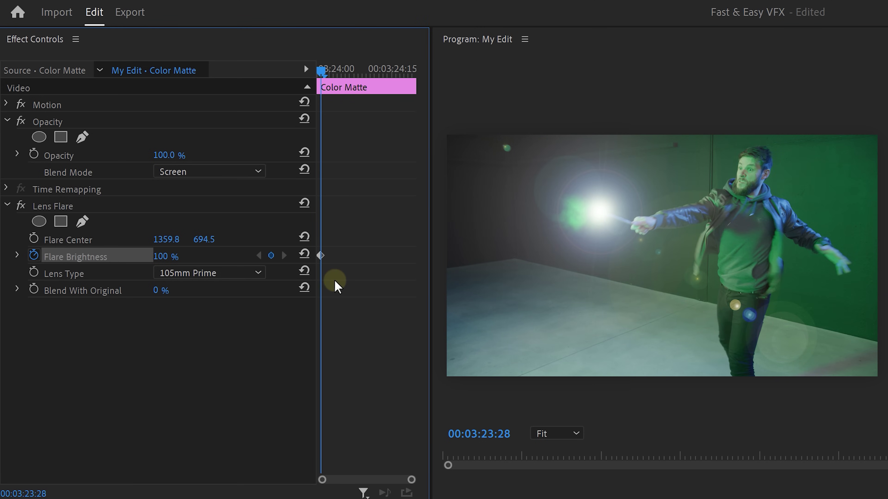
{"action": "key", "text": "Left"}
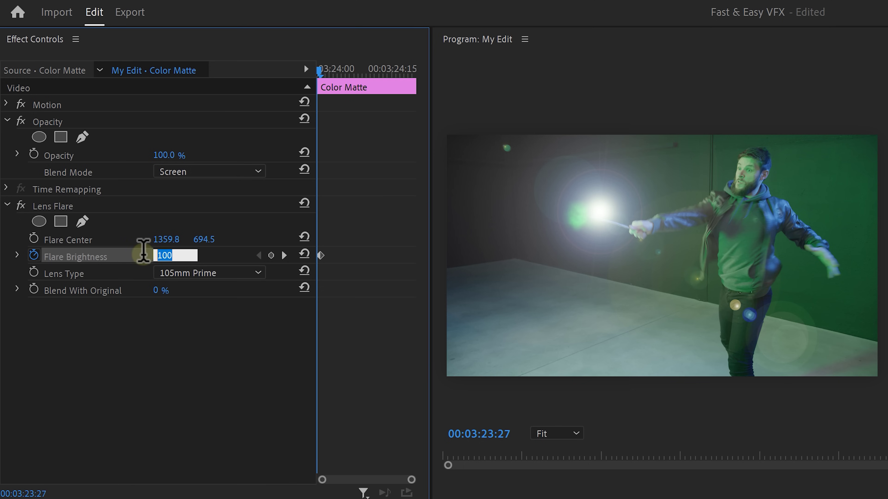
{"action": "key", "text": "Return"}
{"action": "key", "text": "Right"}
{"action": "key", "text": "Right"}
{"action": "key", "text": "Right"}
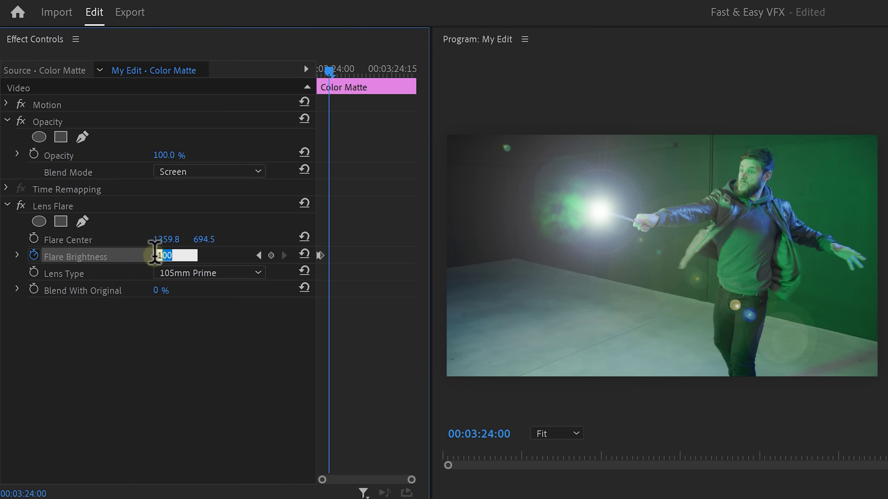
{"action": "key", "text": "Return"}
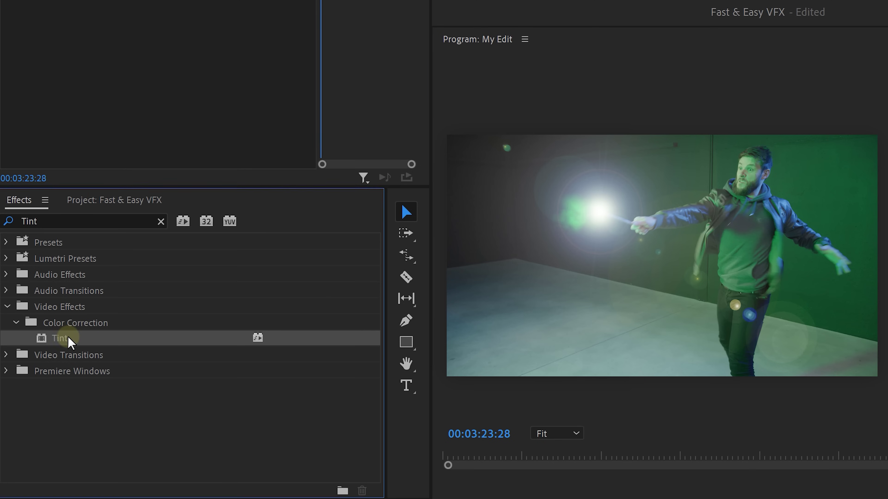
Add a Tint effect to the flare, mapping white to a bright green
{"action": "left_click_drag", "start_coordinate": [65, 338], "coordinate": [115, 433]}
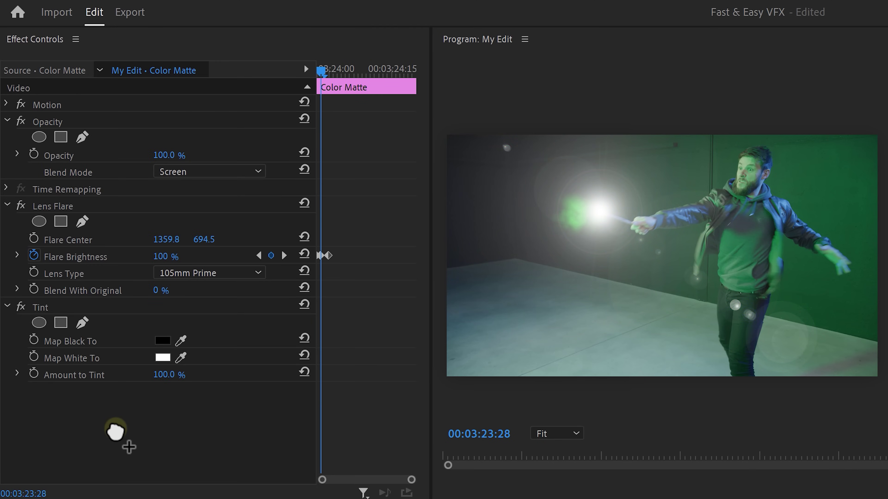
{"action": "left_click", "coordinate": [162, 358]}
{"action": "left_click", "coordinate": [214, 347]}
{"action": "left_click", "coordinate": [221, 266]}
{"action": "left_click", "coordinate": [371, 254]}
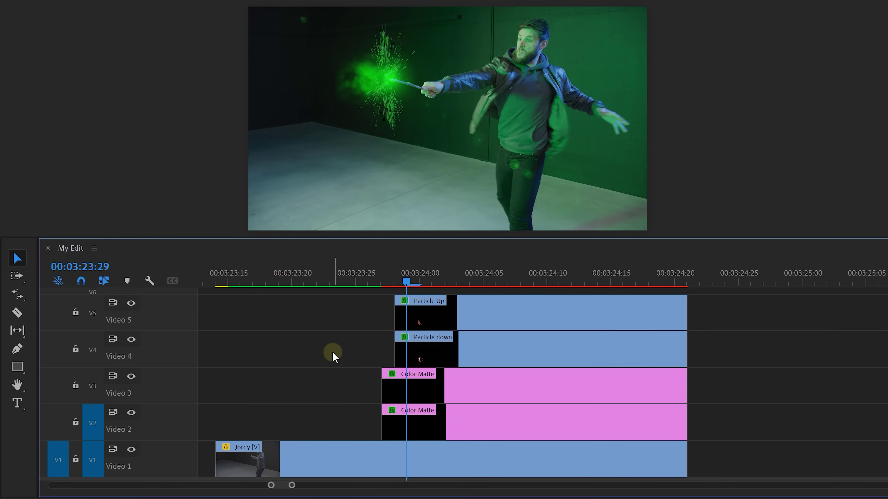
{"action": "left_click", "coordinate": [423, 362]}
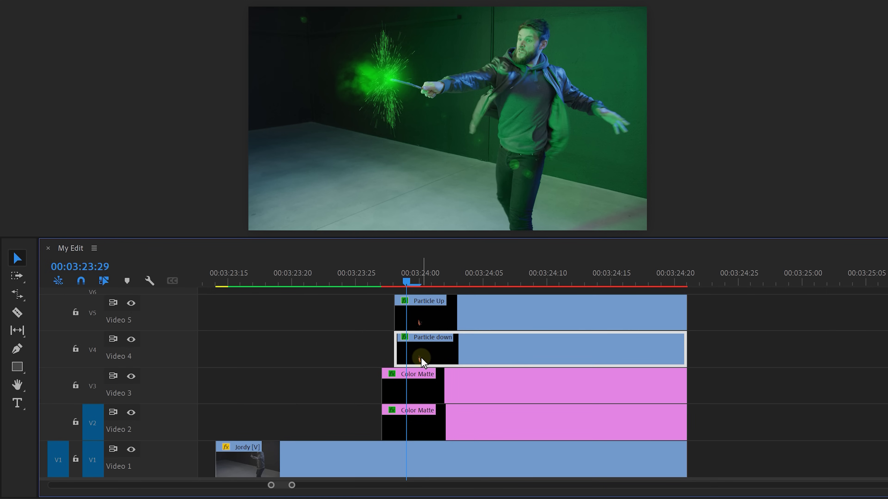
{"action": "left_click", "coordinate": [433, 325]}
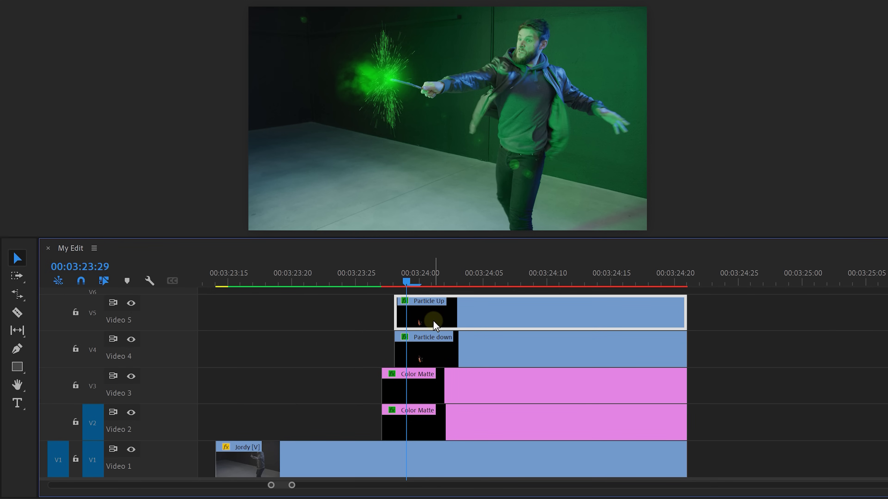